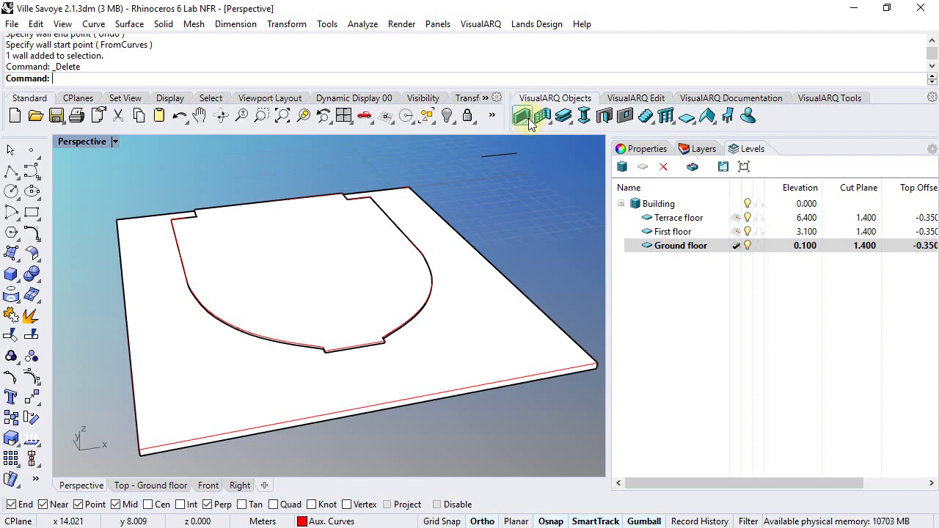
pyautogui.click(532, 123)
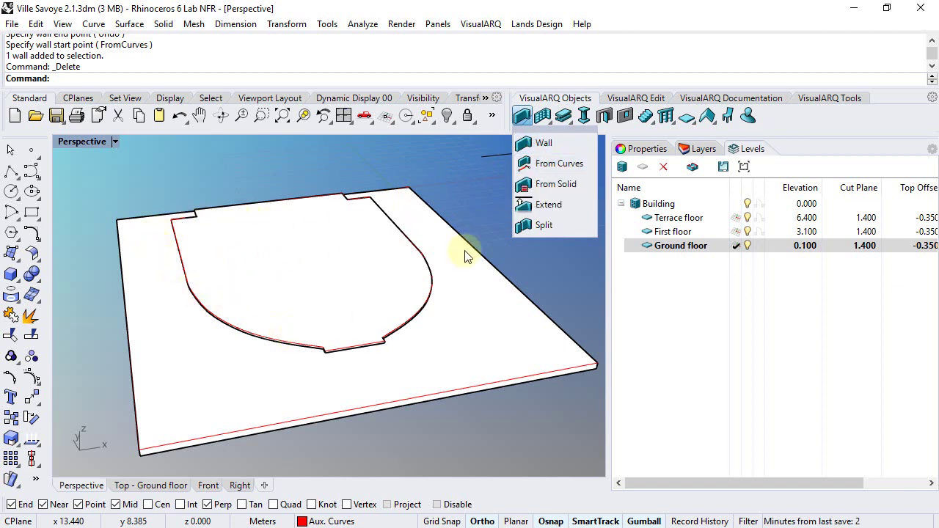
pyautogui.moveTo(391, 265); pyautogui.dragTo(374, 253, button='right')
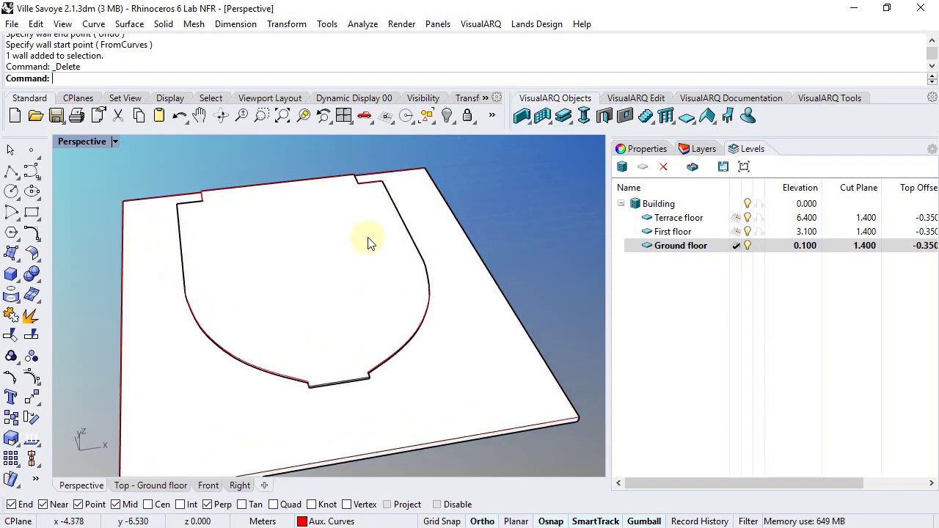
# Switch to the ground floor top view and make the GF bitmap layer visible
pyautogui.click(131, 484)
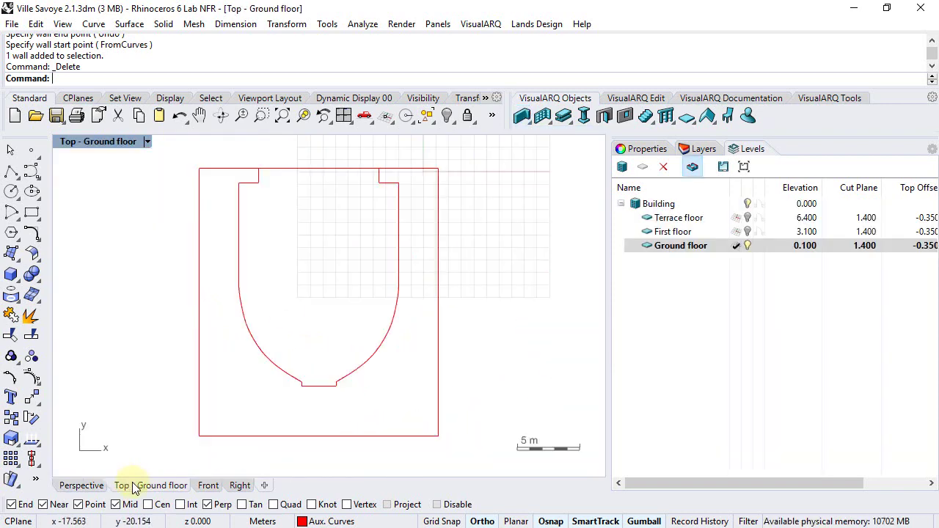
pyautogui.click(701, 148)
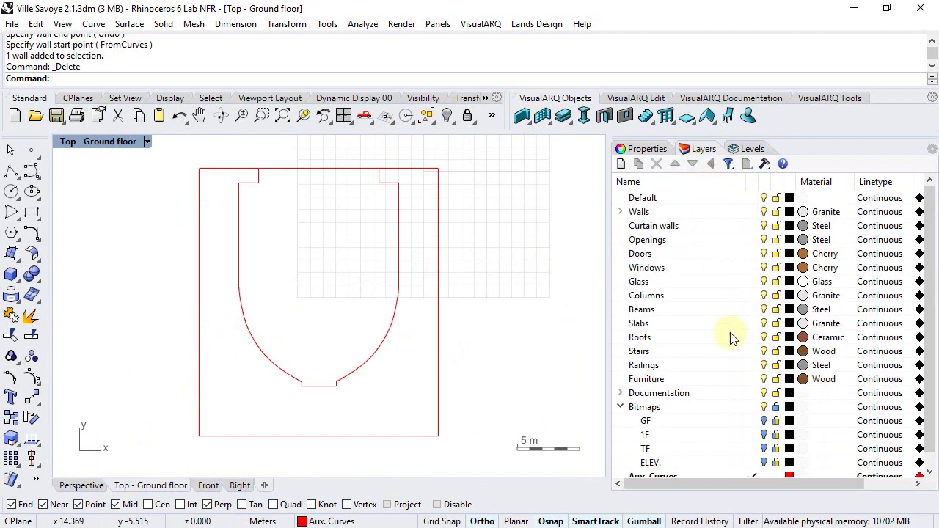
pyautogui.click(764, 420)
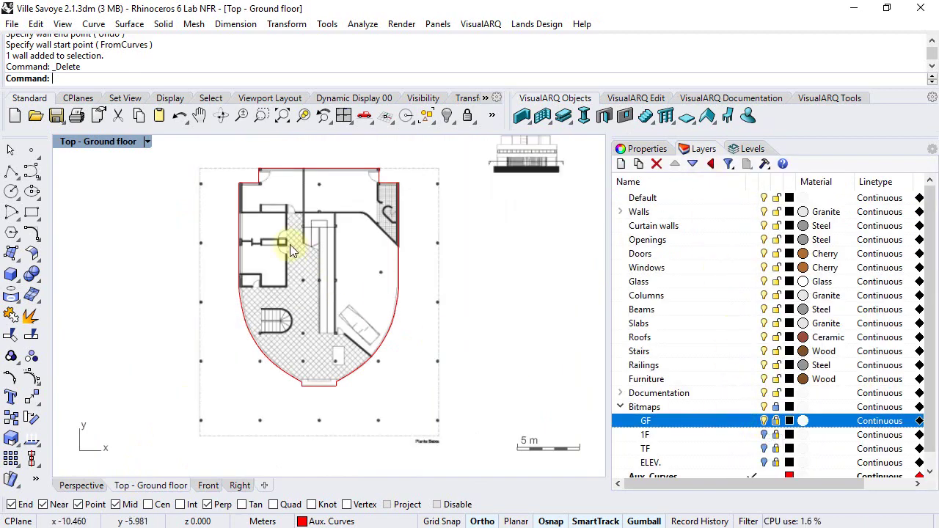
# Start a Generic 200mm wall at the small room's lower outer corner, where the plan meets the red outline
pyautogui.scroll(3, 290, 244)
pyautogui.click(526, 120)
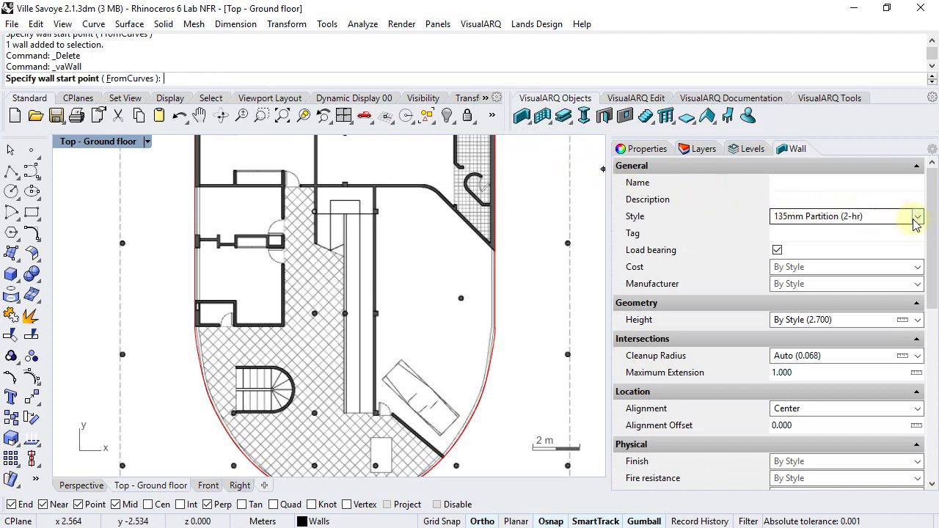
pyautogui.click(918, 217)
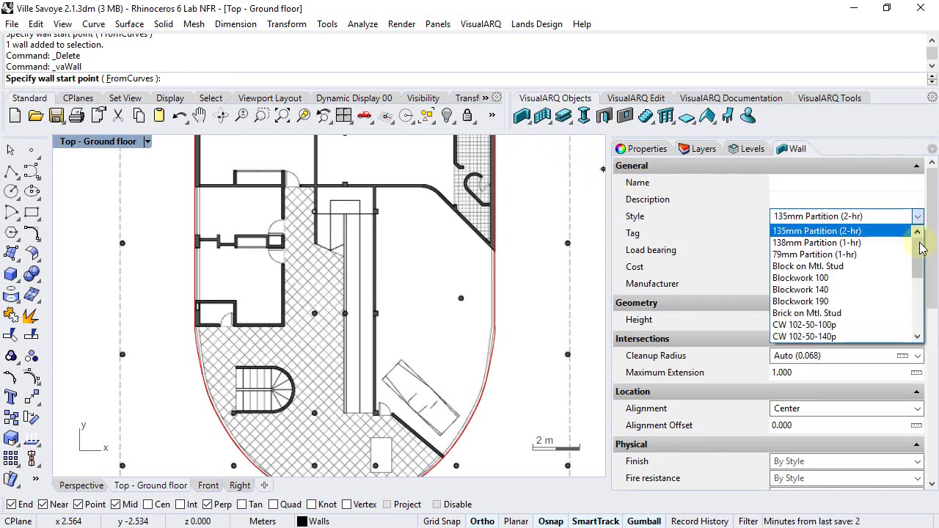
pyautogui.moveTo(918, 239); pyautogui.dragTo(917, 304)
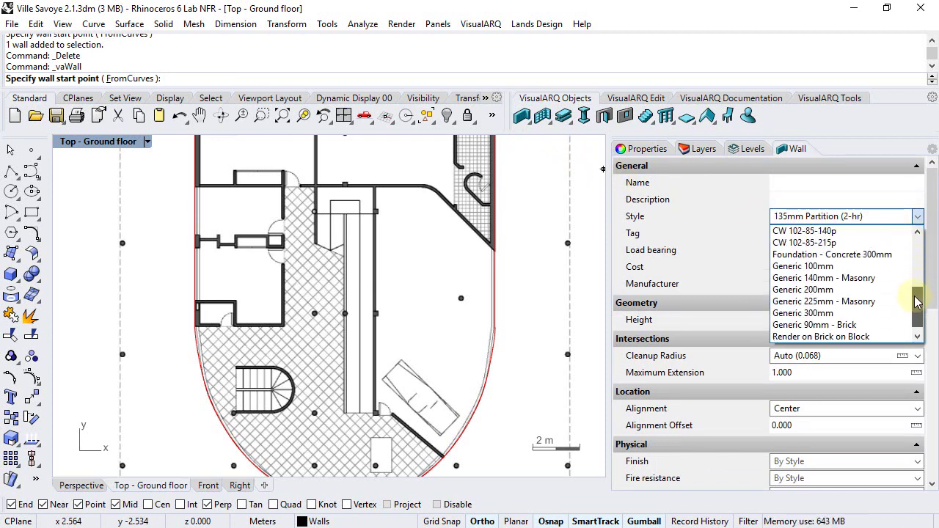
pyautogui.click(820, 290)
pyautogui.scroll(5, 222, 323)
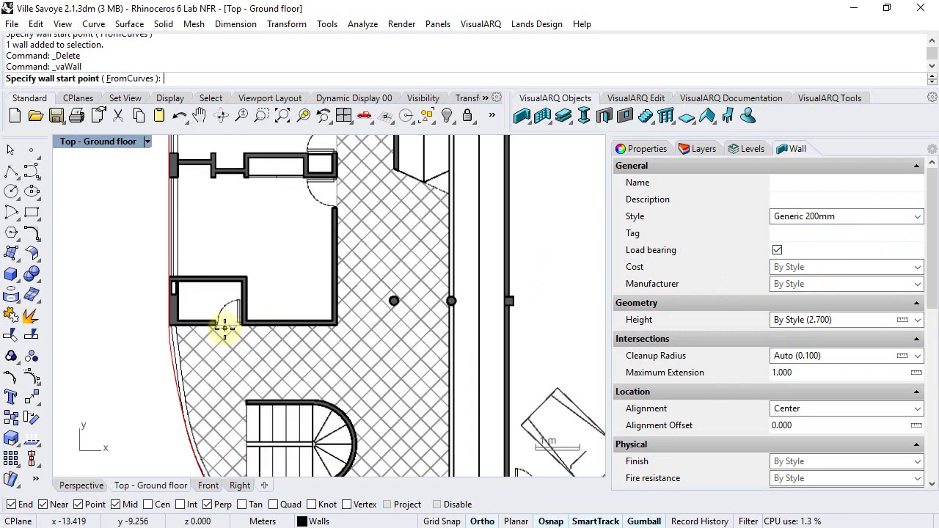
pyautogui.scroll(-2, 203, 320)
pyautogui.scroll(2, 199, 325)
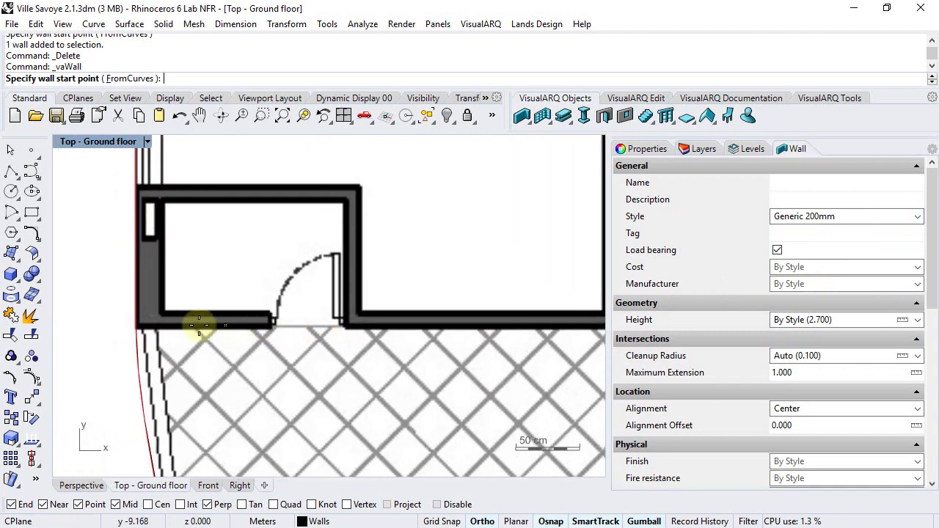
pyautogui.click(141, 328)
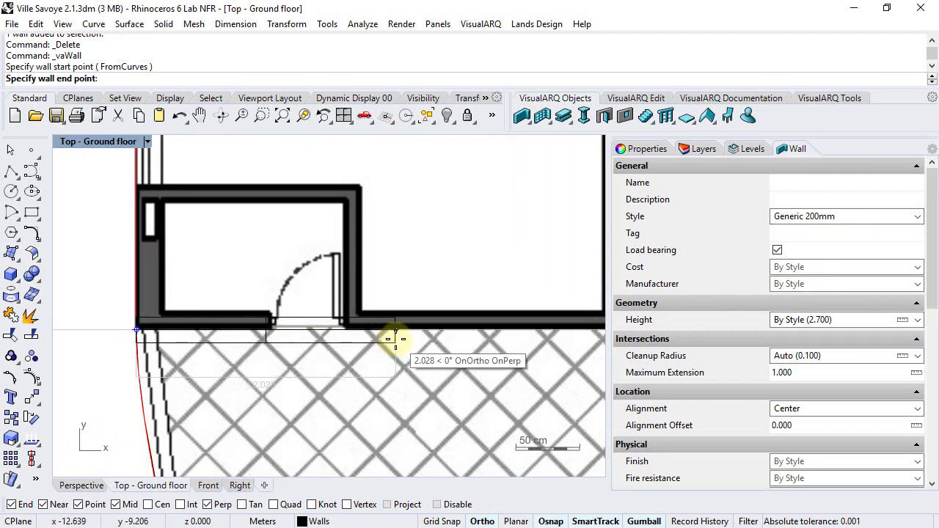
# Set the wall's alignment to Right and its style to Generic 100mm
pyautogui.click(917, 409)
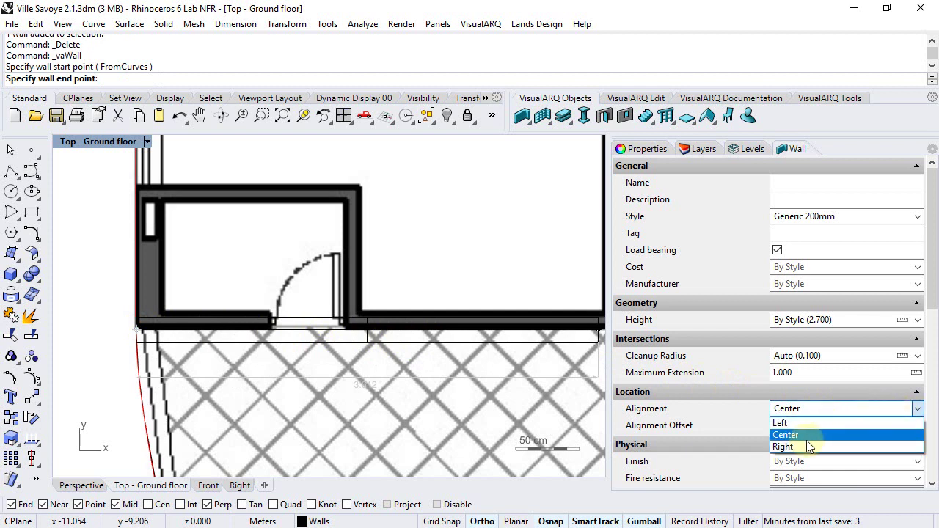
pyautogui.click(805, 445)
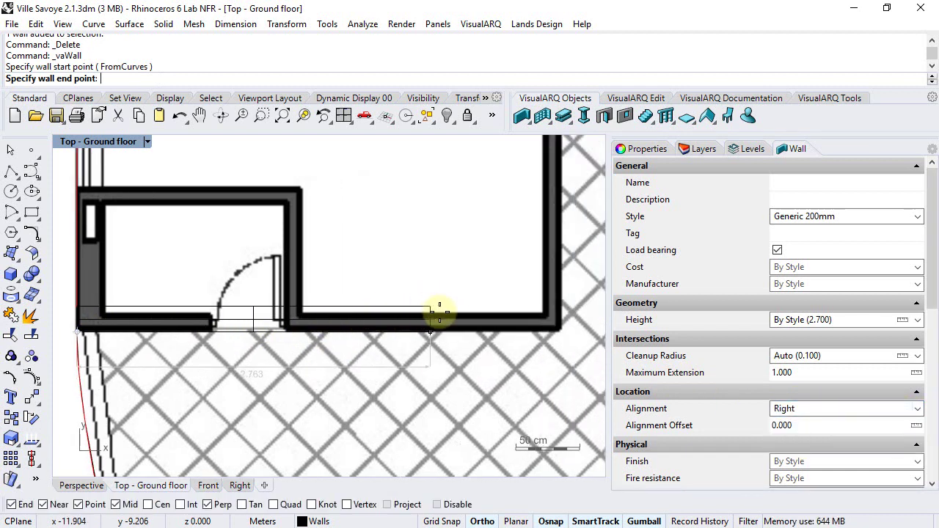
pyautogui.click(914, 218)
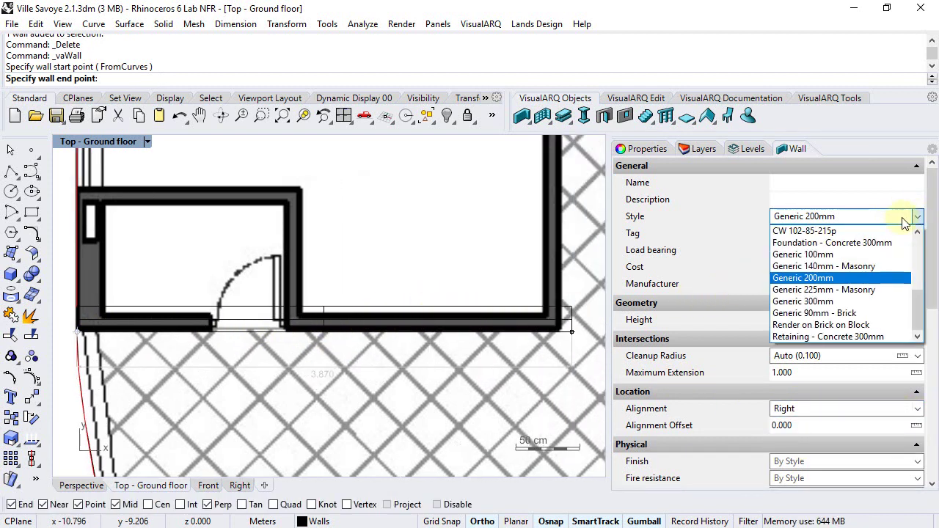
pyautogui.click(811, 255)
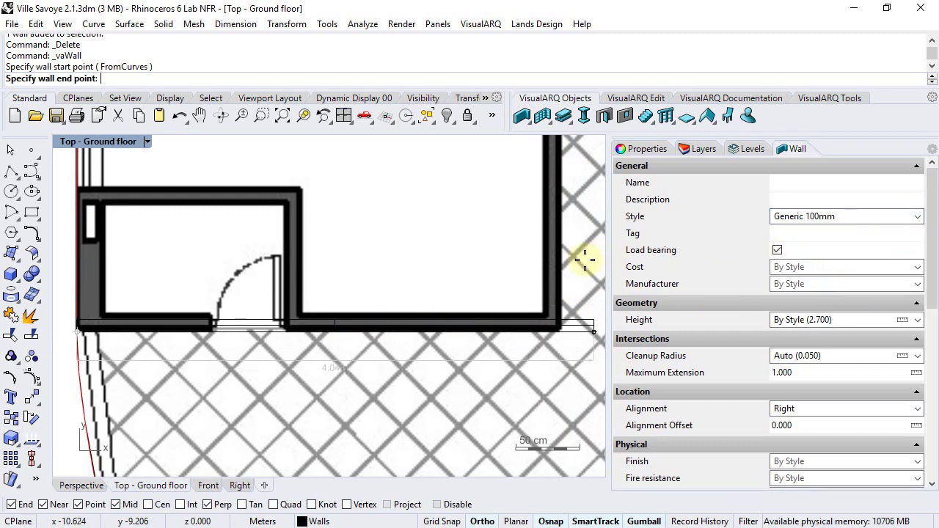
# Trace the wall along the room's lower edge, then up the corridor side to the partition end beside the upper door, and finish it
pyautogui.click(557, 328)
pyautogui.scroll(-6, 541, 247)
pyautogui.moveTo(486, 296); pyautogui.dragTo(399, 428, button='right')
pyautogui.moveTo(457, 218); pyautogui.dragTo(437, 364, button='right')
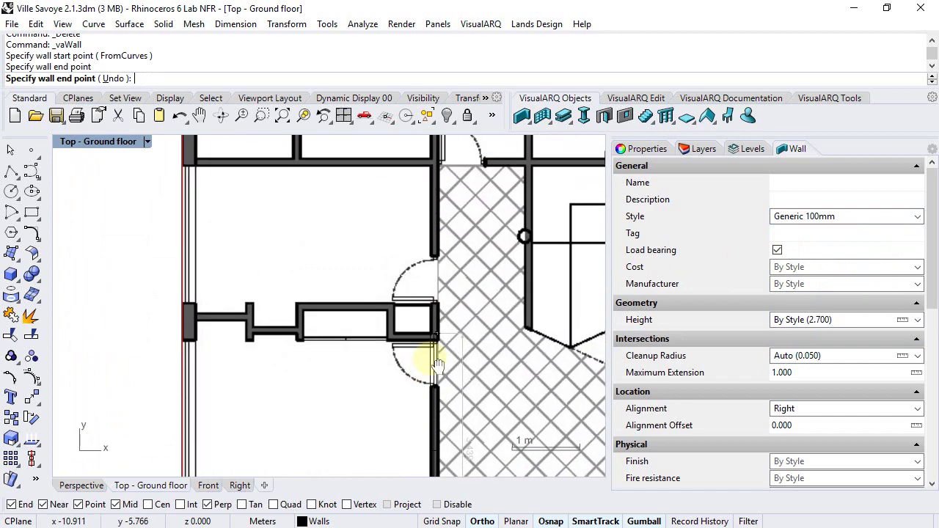
pyautogui.moveTo(436, 182); pyautogui.dragTo(423, 274, button='right')
pyautogui.scroll(6, 422, 269)
pyautogui.click(426, 203)
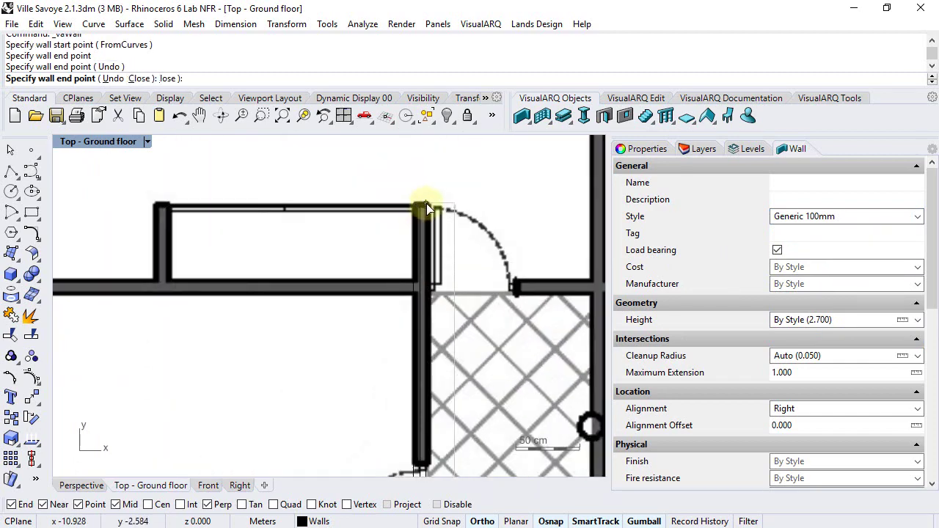
pyautogui.rightClick(427, 207)
pyautogui.scroll(-4, 428, 208)
pyautogui.rightClick(428, 209)
pyautogui.scroll(4, 147, 270)
pyautogui.rightClick(143, 271)
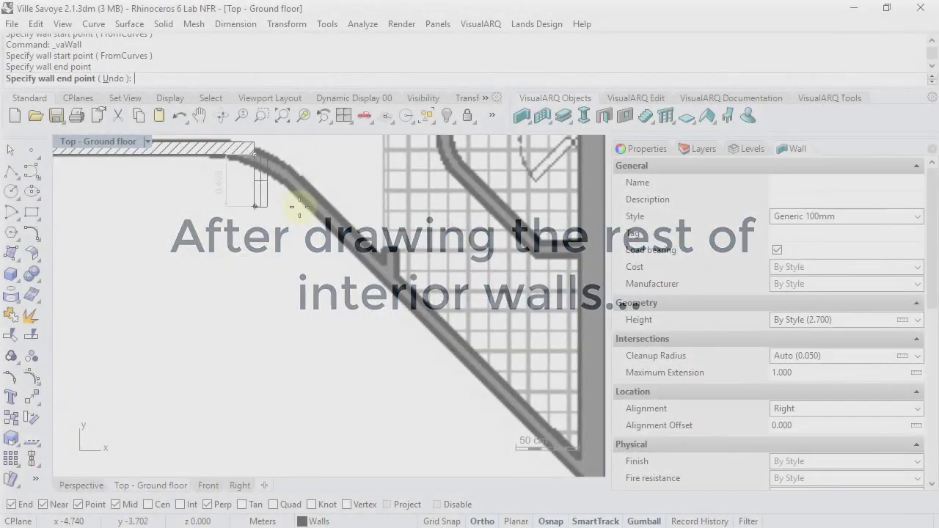
# Draw the diagonal wall from the end of the horizontal wall to the red outline curve and finish it
pyautogui.scroll(6, 466, 346)
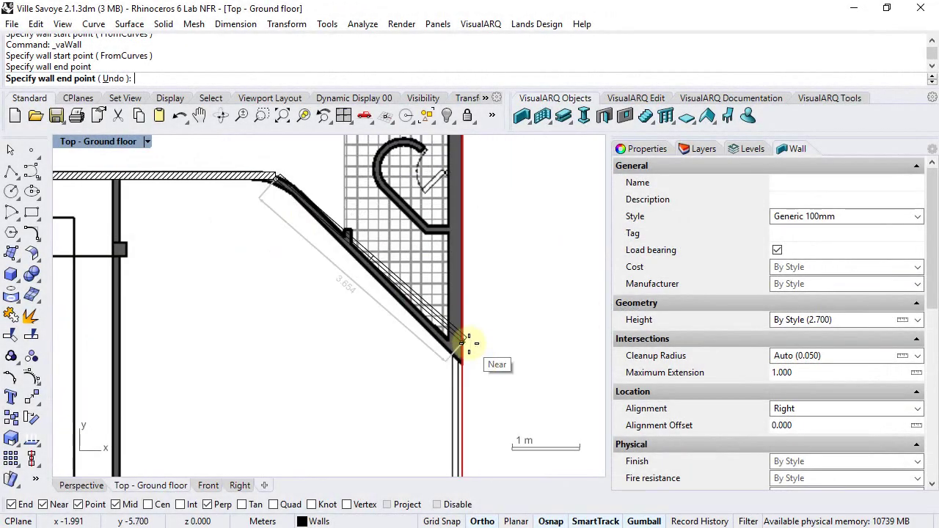
pyautogui.click(456, 381)
pyautogui.scroll(-4, 400, 260)
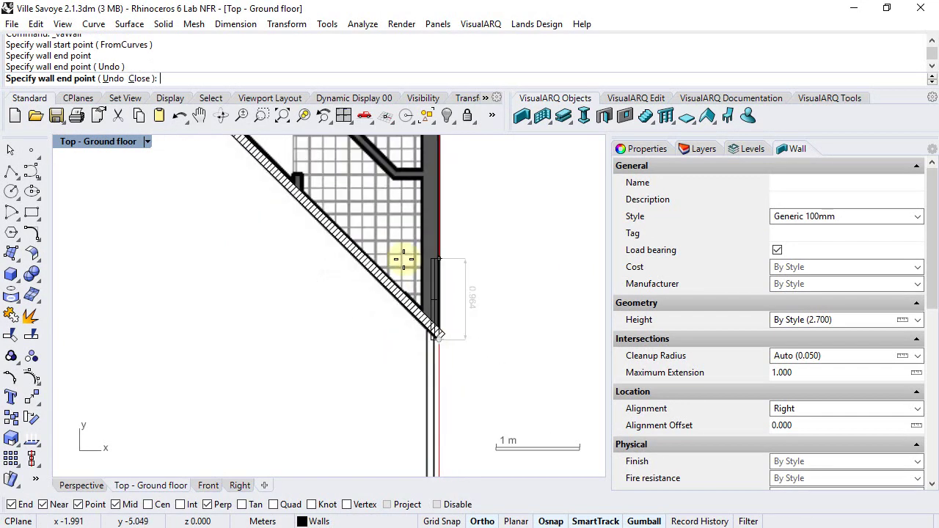
pyautogui.rightClick(406, 257)
pyautogui.rightClick(405, 257)
pyautogui.scroll(-2, 405, 256)
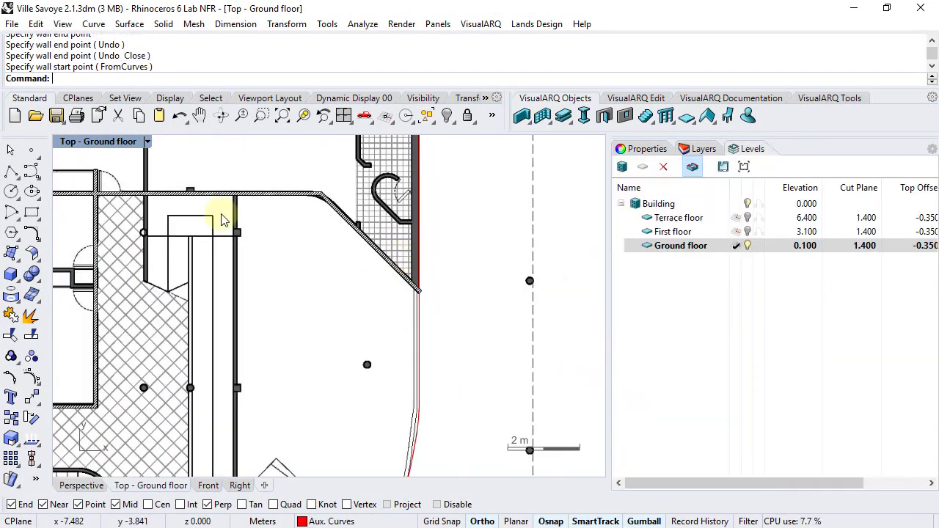
# Start another Generic 100mm wall at the horizontal wall's lower face, running down along the wall beside the ramp
pyautogui.scroll(10, 232, 198)
pyautogui.rightClick(241, 179)
pyautogui.click(239, 180)
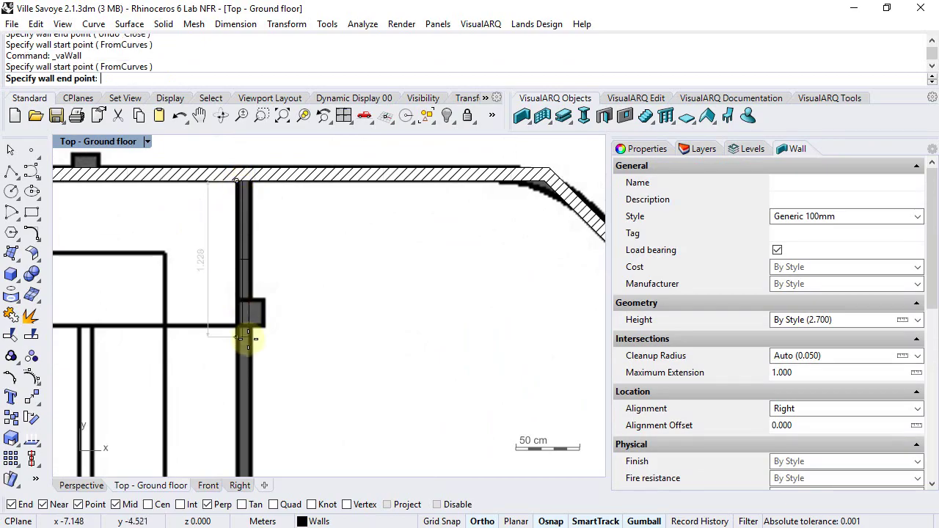
pyautogui.scroll(-3, 253, 345)
pyautogui.scroll(2, 317, 225)
pyautogui.scroll(-3, 317, 224)
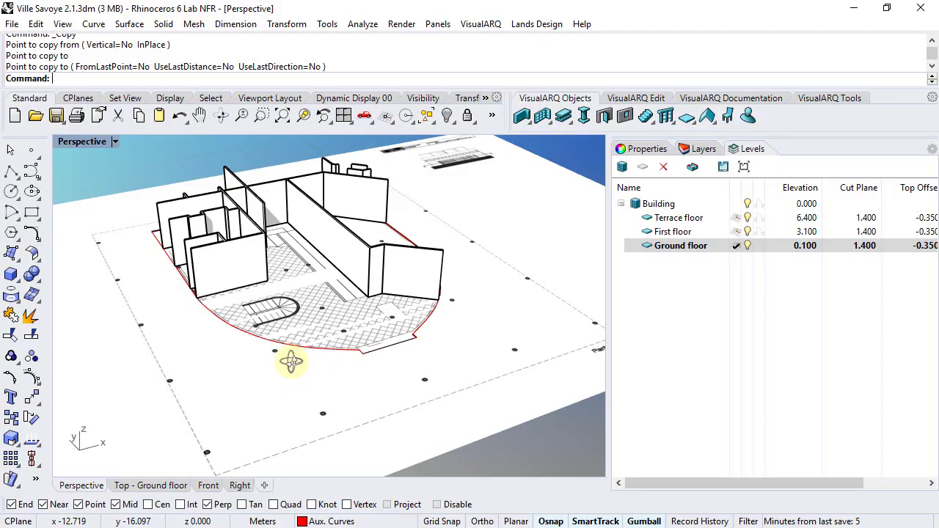
# Create the exterior walls from the red ground floor outline curve, using the Generic 200mm style
pyautogui.moveTo(290, 361); pyautogui.dragTo(308, 289, button='right')
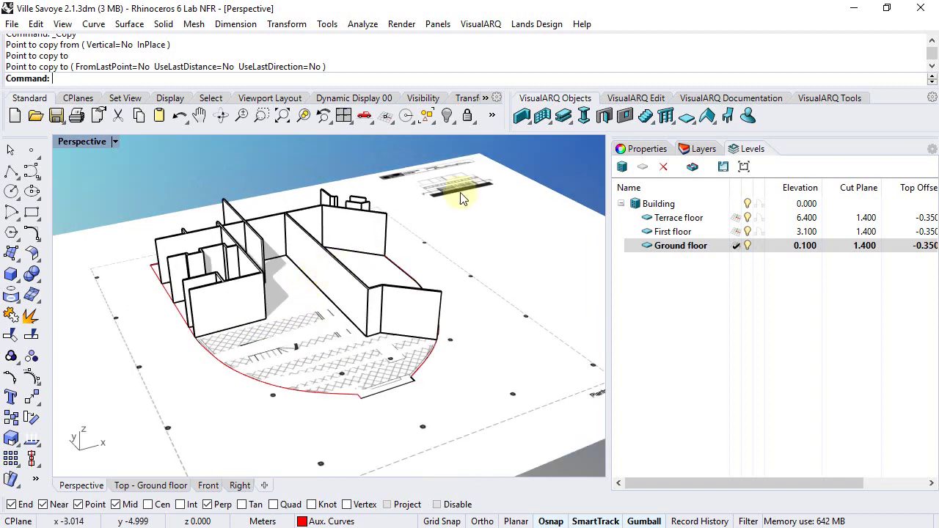
pyautogui.click(522, 117)
pyautogui.click(547, 163)
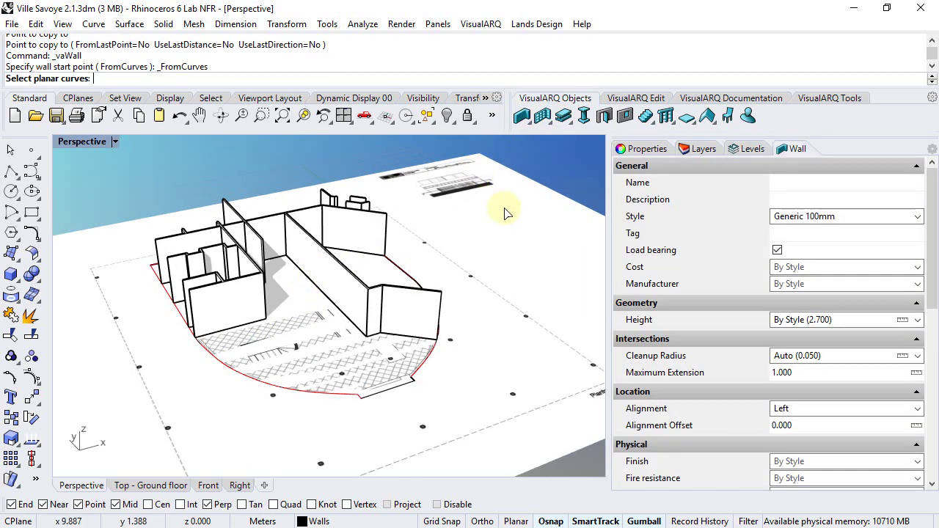
pyautogui.click(917, 218)
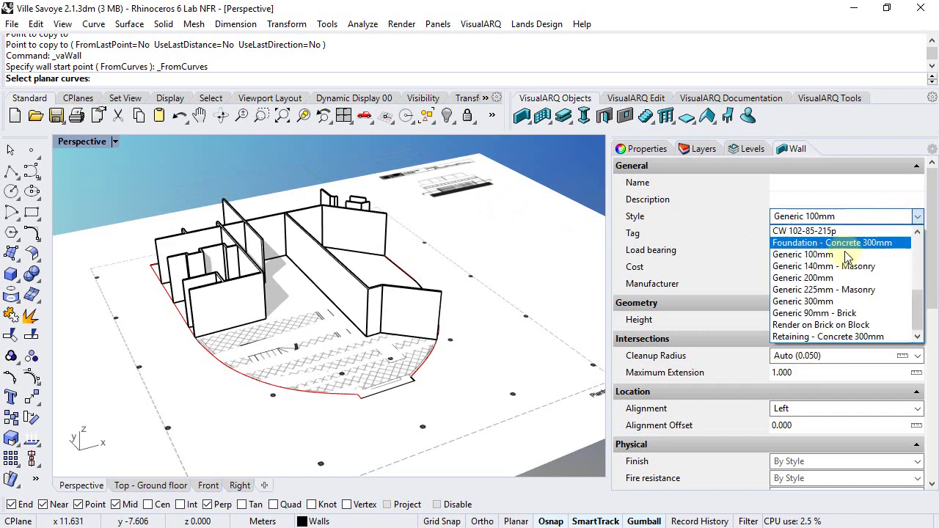
pyautogui.click(823, 279)
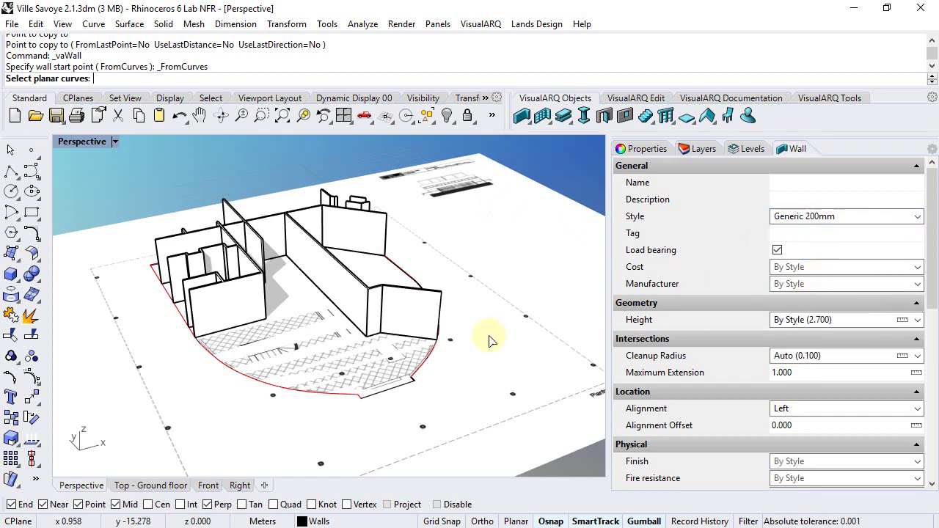
pyautogui.click(416, 383)
pyautogui.press('Return')
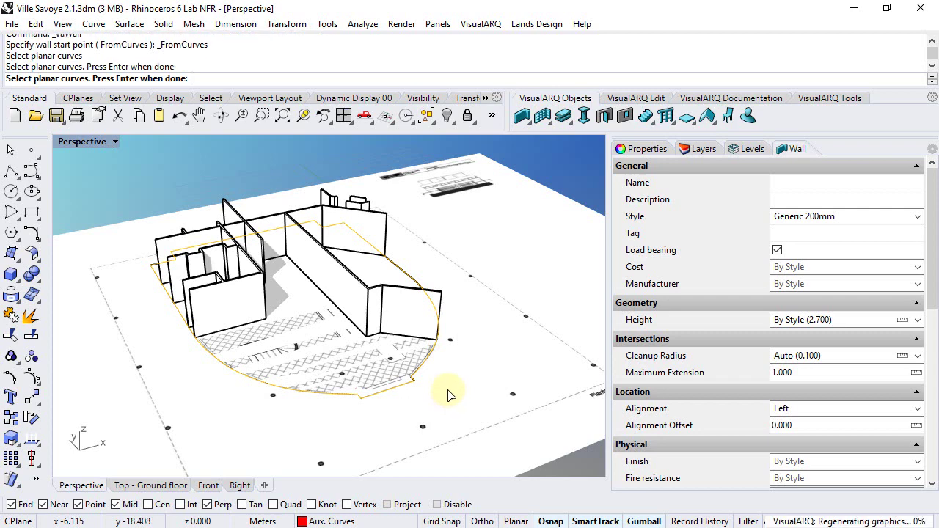
pyautogui.press('Return')
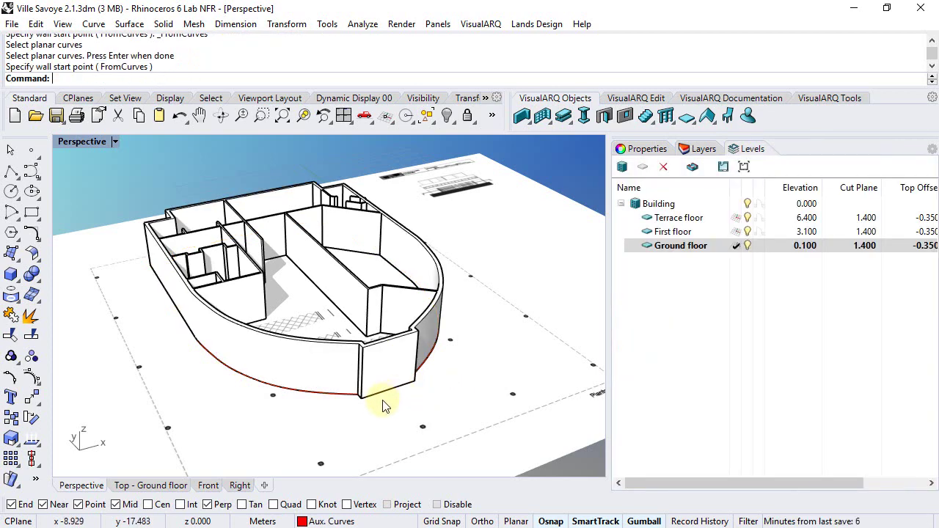
# Select the outline curve at the base of the exterior walls and examine how it relates to them
pyautogui.scroll(5, 382, 402)
pyautogui.click(362, 382)
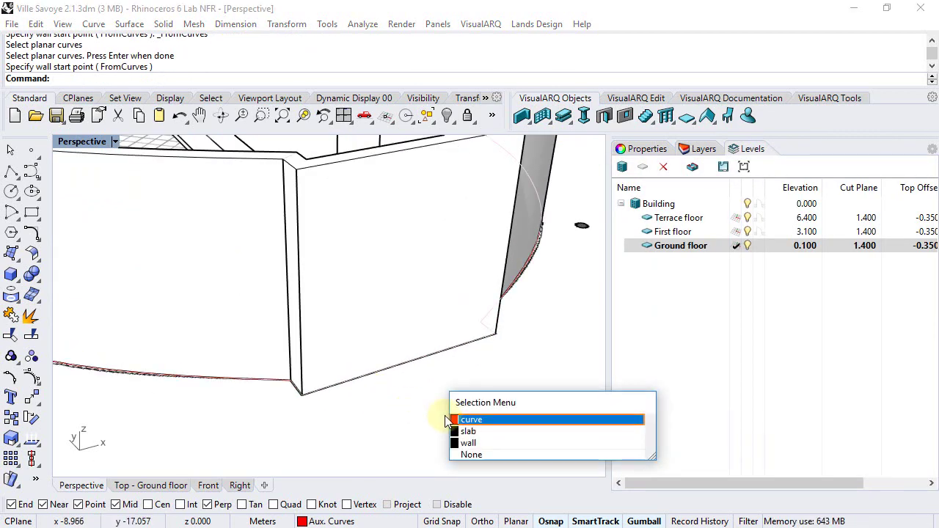
pyautogui.click(469, 418)
pyautogui.scroll(-10, 311, 395)
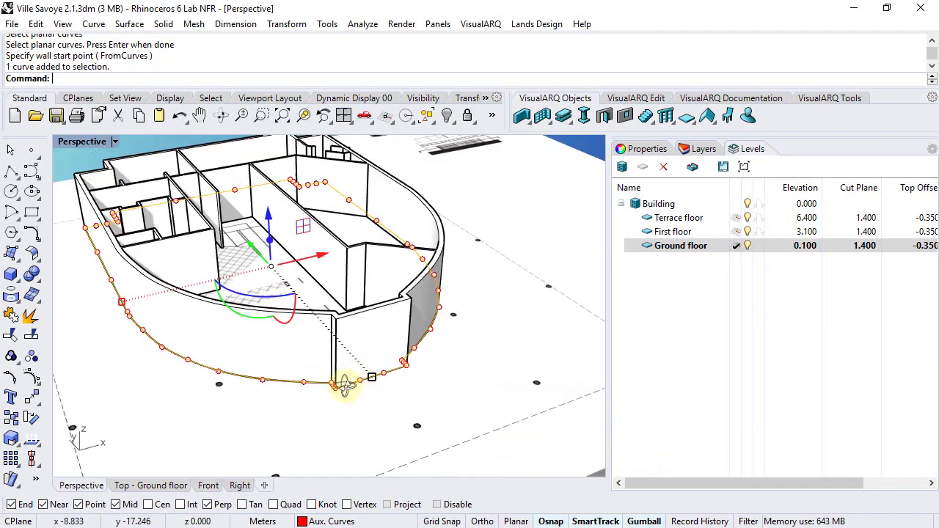
pyautogui.moveTo(317, 399); pyautogui.dragTo(337, 403, button='right')
pyautogui.scroll(-2, 337, 405)
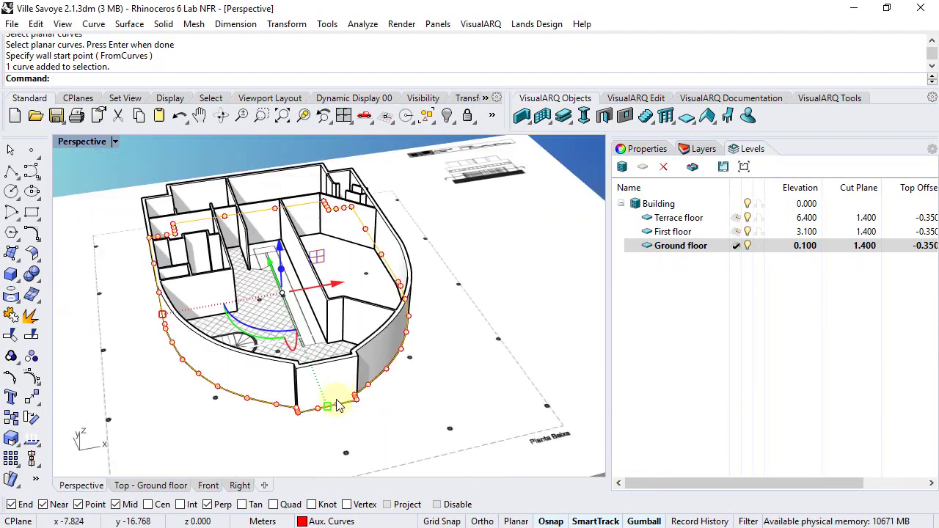
# Delete the curved exterior wall segment between the small room and the entrance projection
pyautogui.click(248, 378)
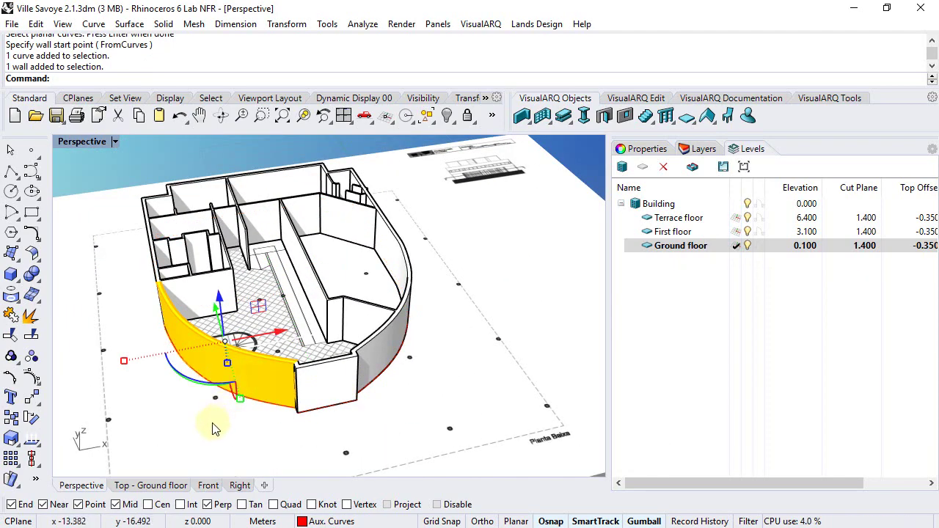
pyautogui.press('Delete')
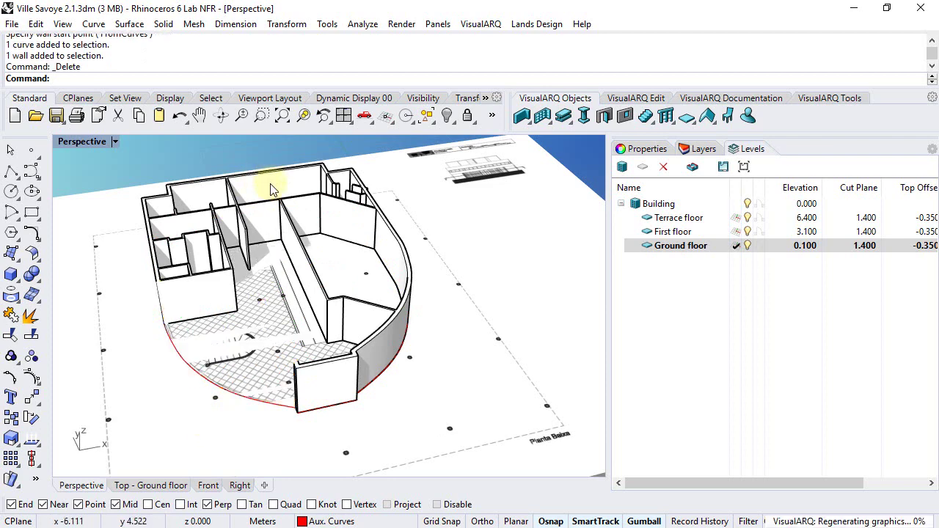
pyautogui.moveTo(247, 389)
pyautogui.mouseDown(button='right')
pyautogui.moveTo(266, 350)
pyautogui.moveTo(262, 390)
pyautogui.mouseUp(button='right')
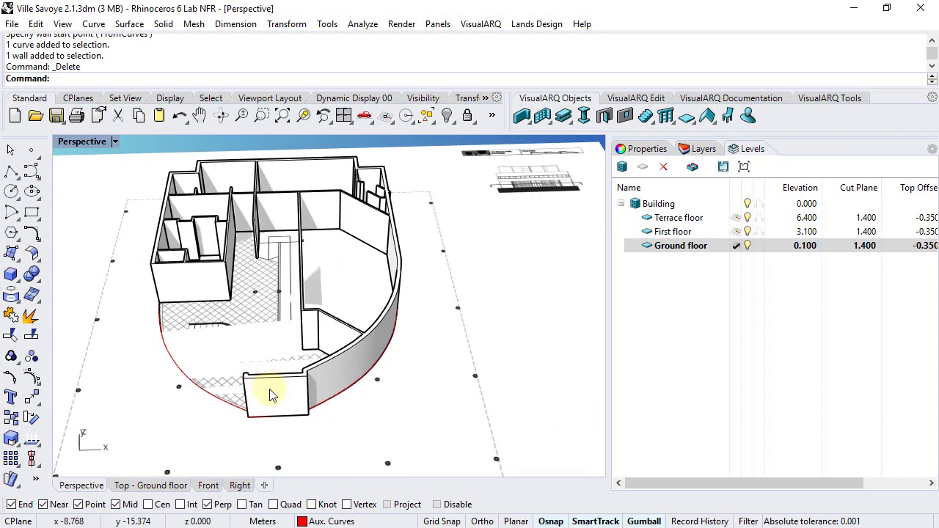
# Delete the straight front exterior wall of the entrance projection
pyautogui.click(262, 390)
pyautogui.press('Delete')
pyautogui.scroll(3, 308, 398)
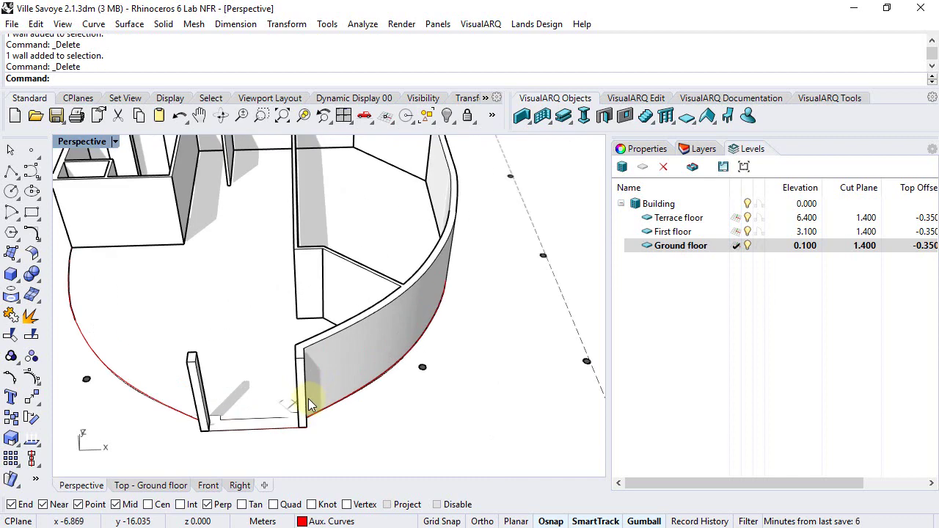
# In the ground floor plan view, split the curved exterior wall at a point where the diagonal interior wall meets it
pyautogui.click(298, 389)
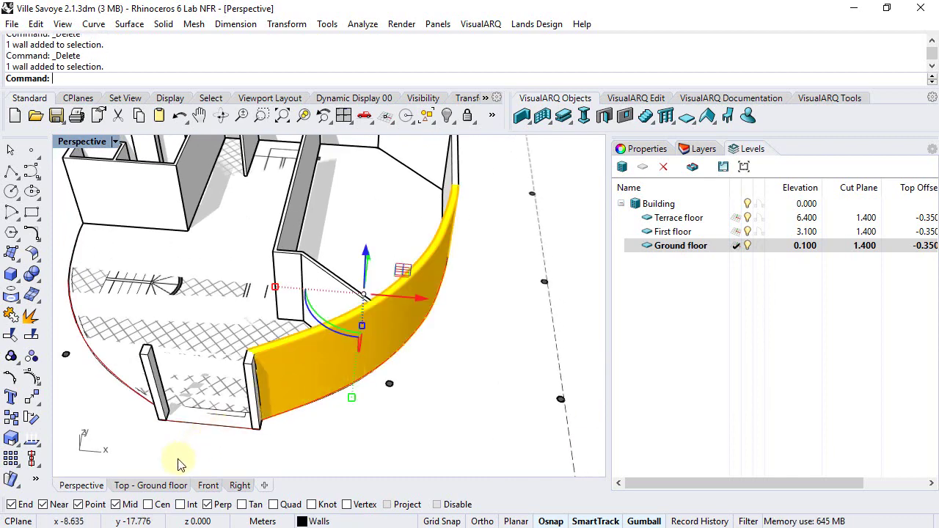
pyautogui.click(168, 488)
pyautogui.scroll(5, 386, 363)
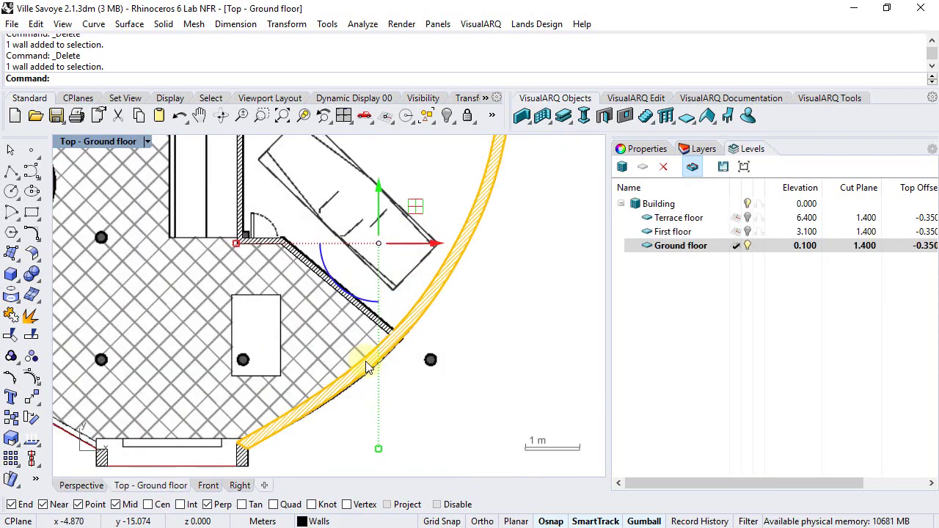
pyautogui.moveTo(386, 364); pyautogui.dragTo(357, 268, button='right')
pyautogui.scroll(2, 373, 292)
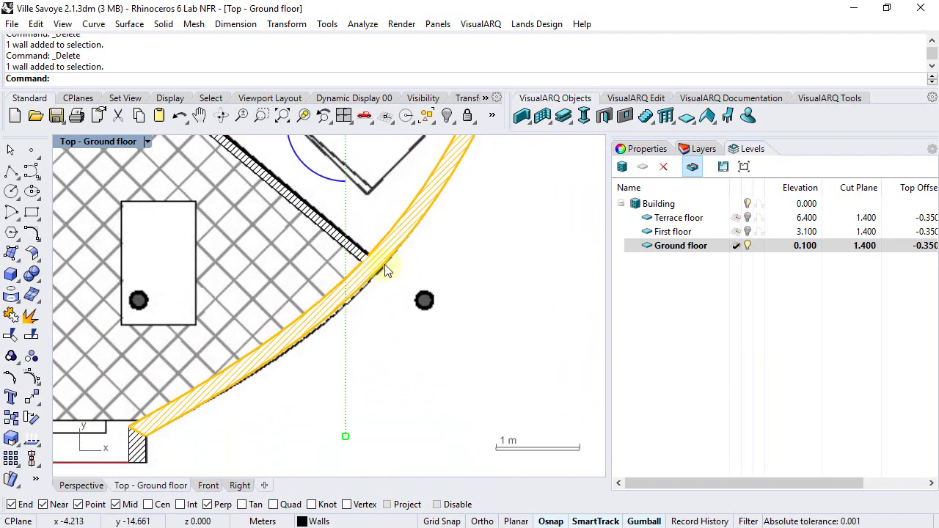
pyautogui.click(433, 255)
pyautogui.click(636, 99)
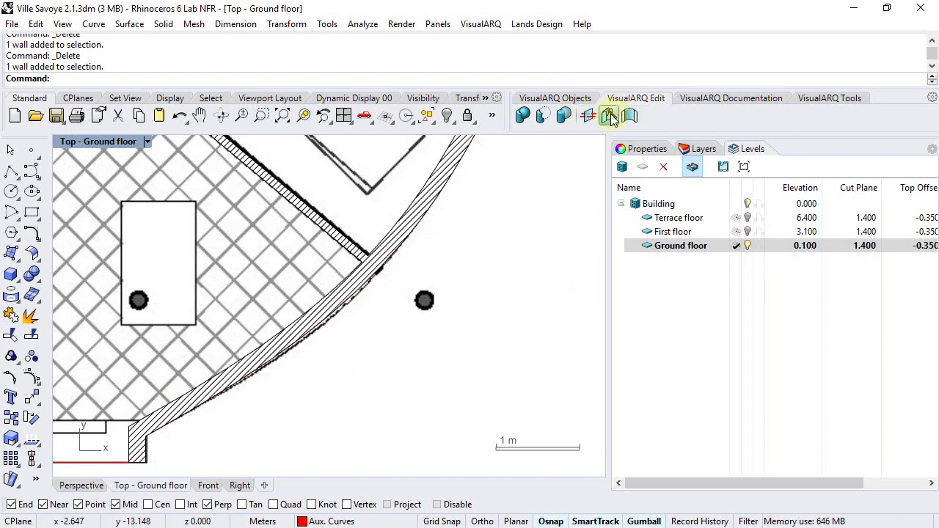
pyautogui.click(610, 116)
pyautogui.click(338, 293)
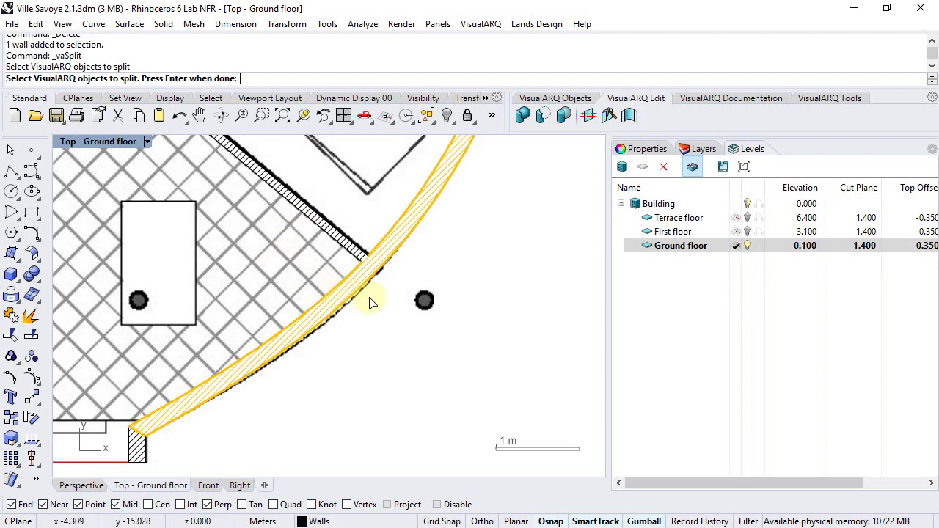
pyautogui.press('Return')
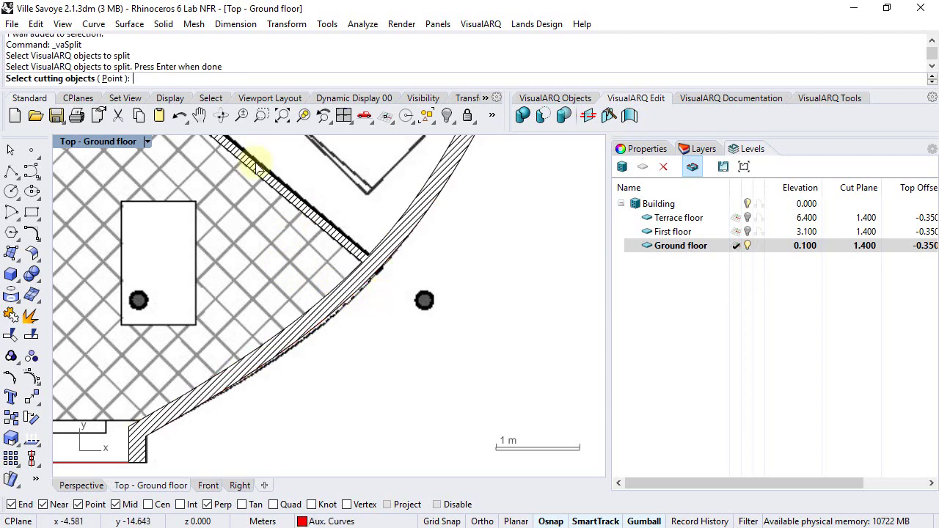
pyautogui.click(112, 78)
pyautogui.scroll(5, 370, 268)
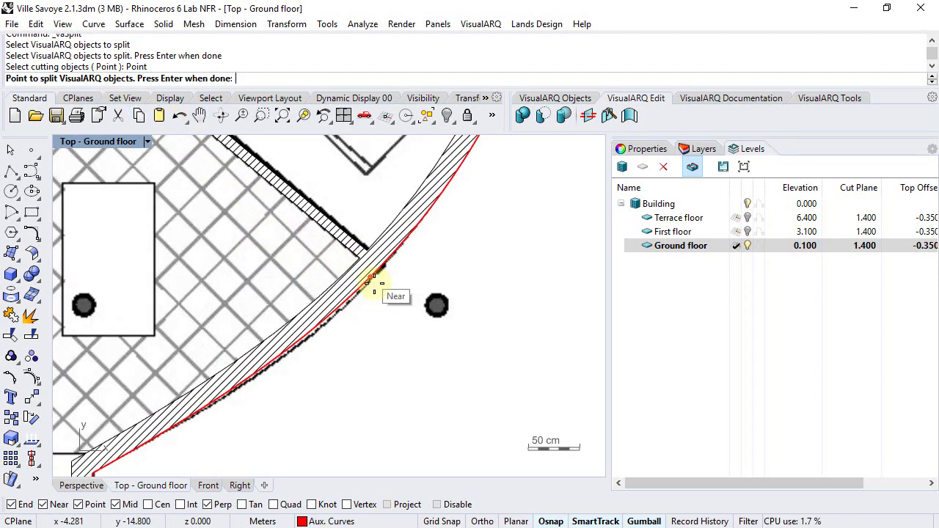
pyautogui.click(374, 263)
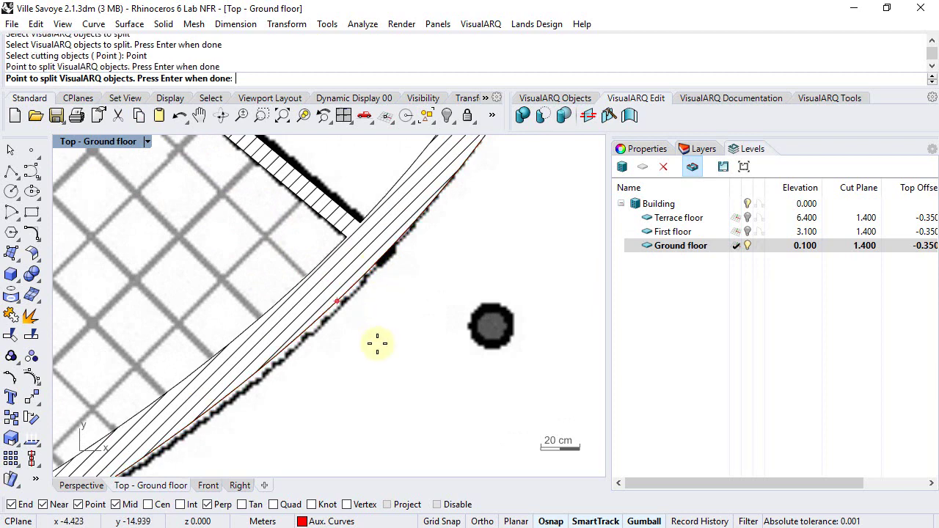
pyautogui.scroll(-3, 375, 342)
pyautogui.press('Return')
# Delete the curved exterior wall piece between the diagonal interior wall and the entrance projection
pyautogui.click(343, 316)
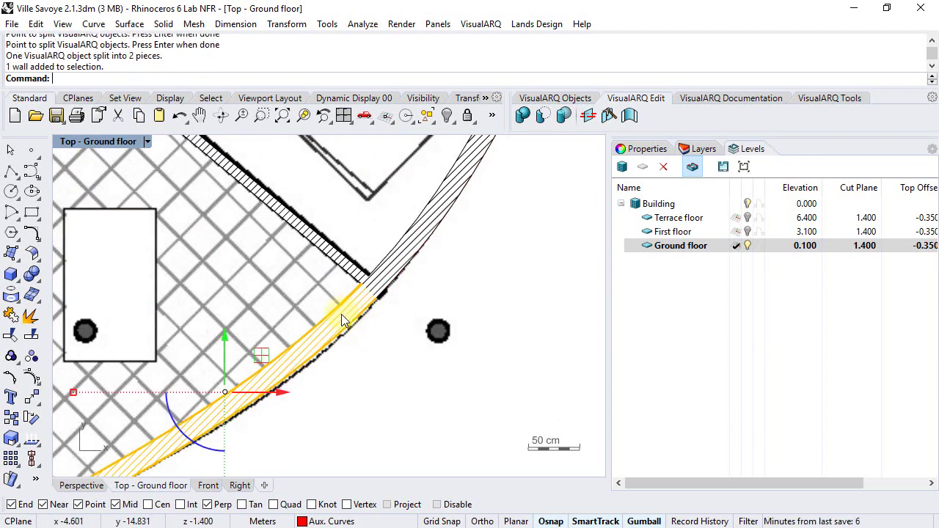
pyautogui.scroll(-2, 367, 296)
pyautogui.moveTo(344, 301); pyautogui.dragTo(381, 297, button='right')
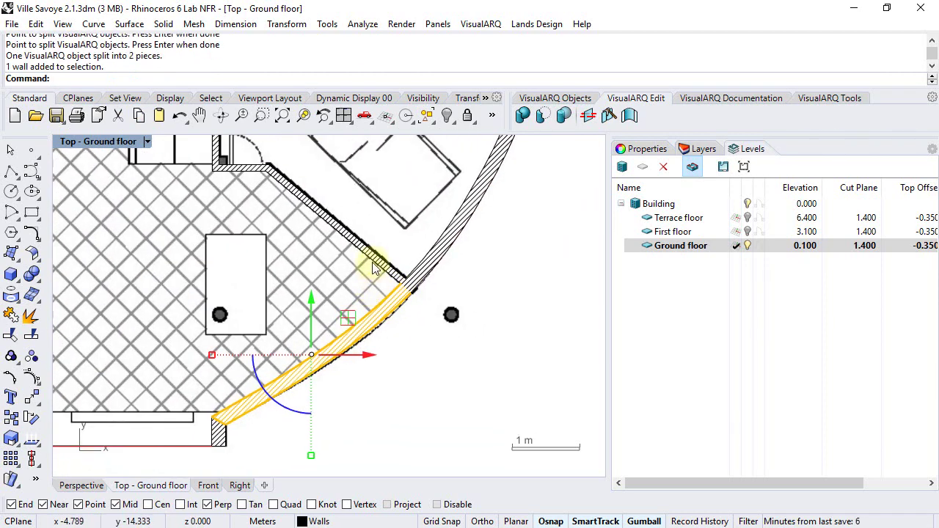
pyautogui.press('Delete')
pyautogui.moveTo(290, 323); pyautogui.dragTo(433, 311, button='right')
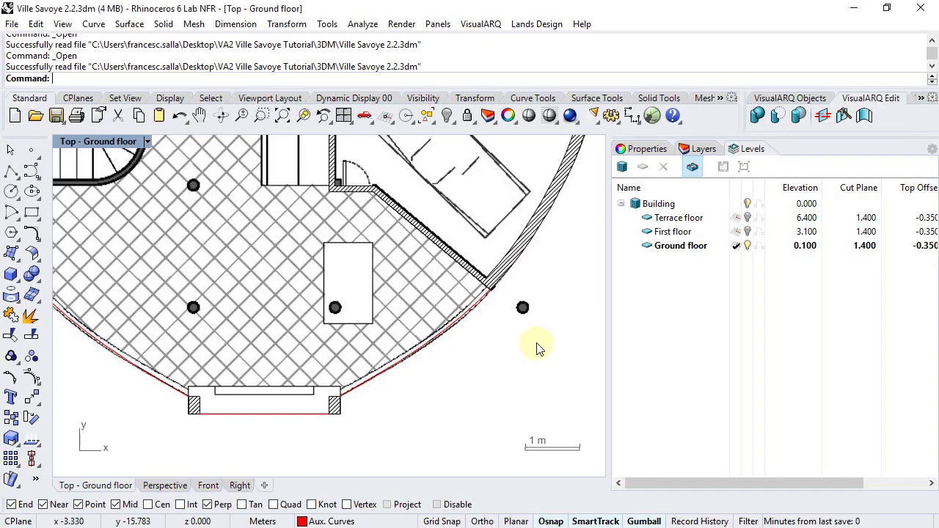
# Draw a start-end-point arc along the inner face of the rounded wall on the plan, joining the ends of the two angled walls
pyautogui.moveTo(539, 346); pyautogui.dragTo(470, 379, button='right')
pyautogui.scroll(2, 470, 256)
pyautogui.scroll(-2, 457, 227)
pyautogui.moveTo(457, 227); pyautogui.dragTo(382, 284, button='right')
pyautogui.scroll(2, 439, 257)
pyautogui.scroll(1, 437, 273)
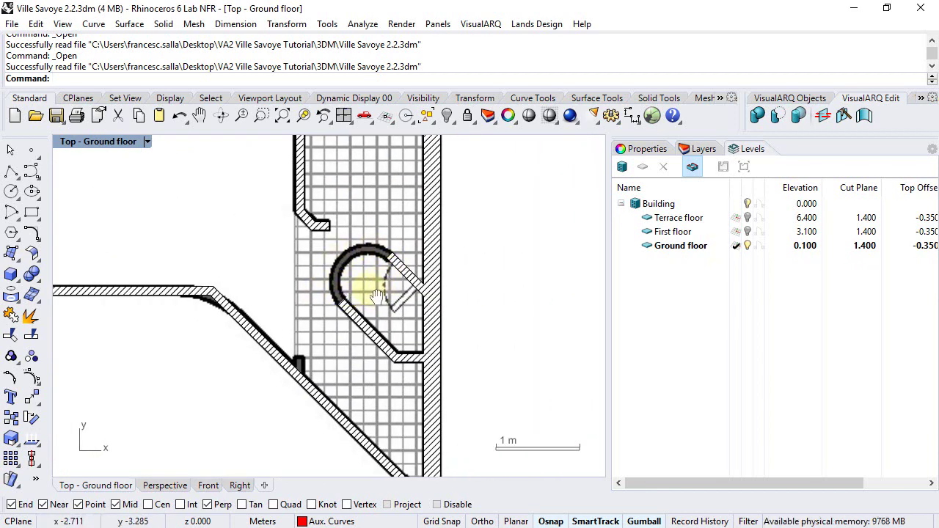
pyautogui.moveTo(361, 276); pyautogui.dragTo(231, 275, button='right')
pyautogui.scroll(2, 269, 252)
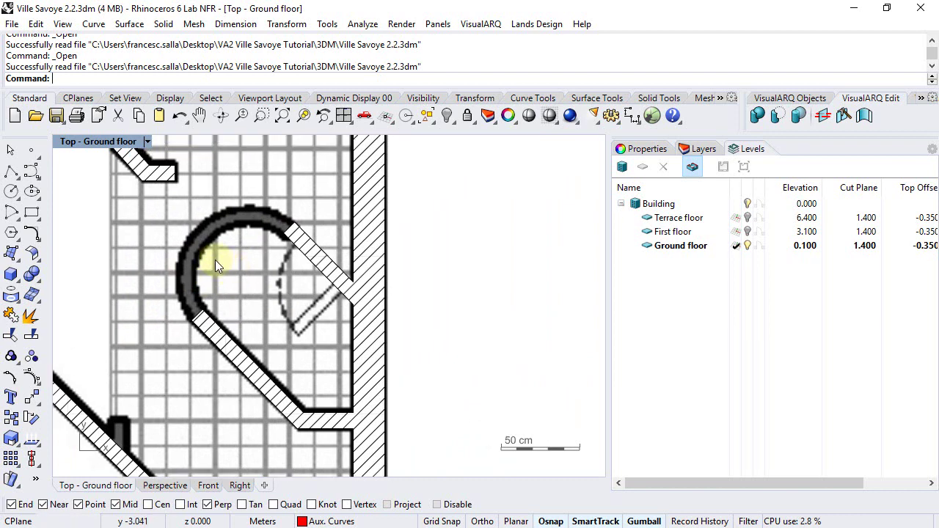
pyautogui.click(14, 218)
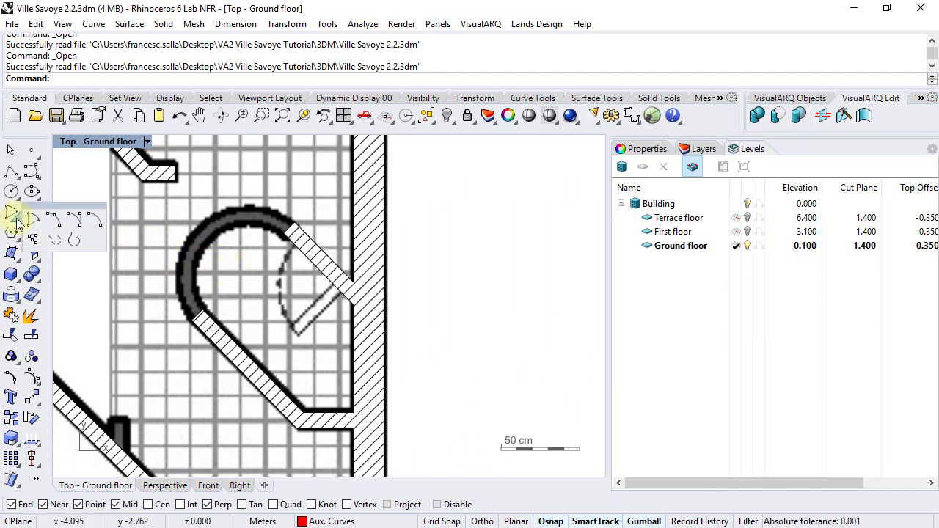
pyautogui.click(52, 224)
pyautogui.click(194, 317)
pyautogui.scroll(2, 210, 297)
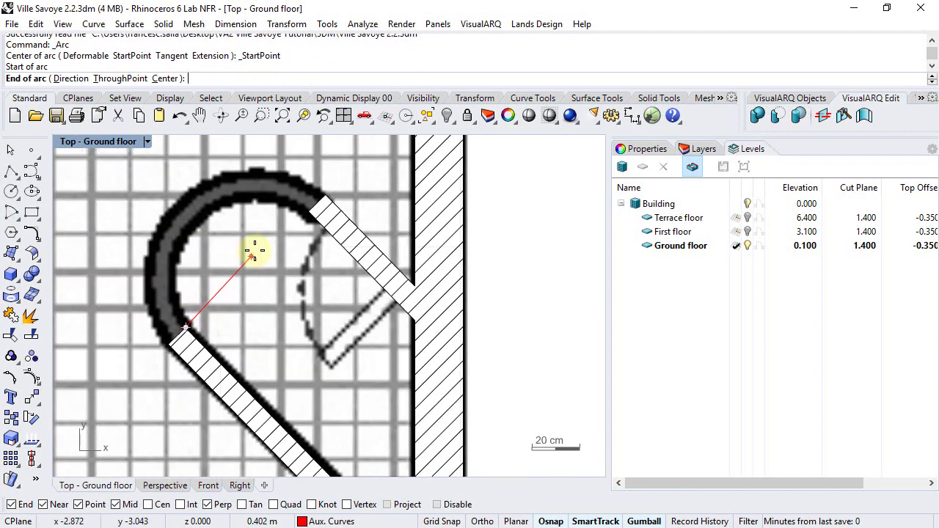
pyautogui.click(311, 212)
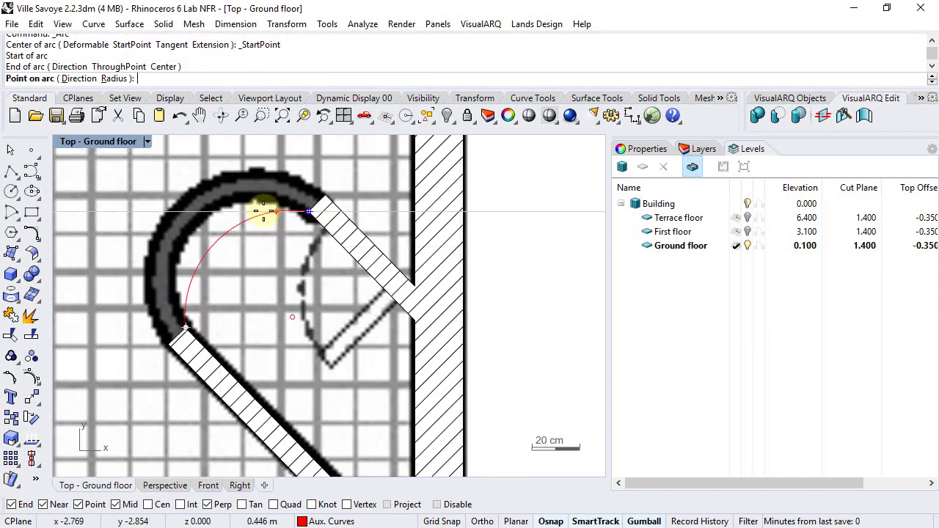
pyautogui.click(210, 208)
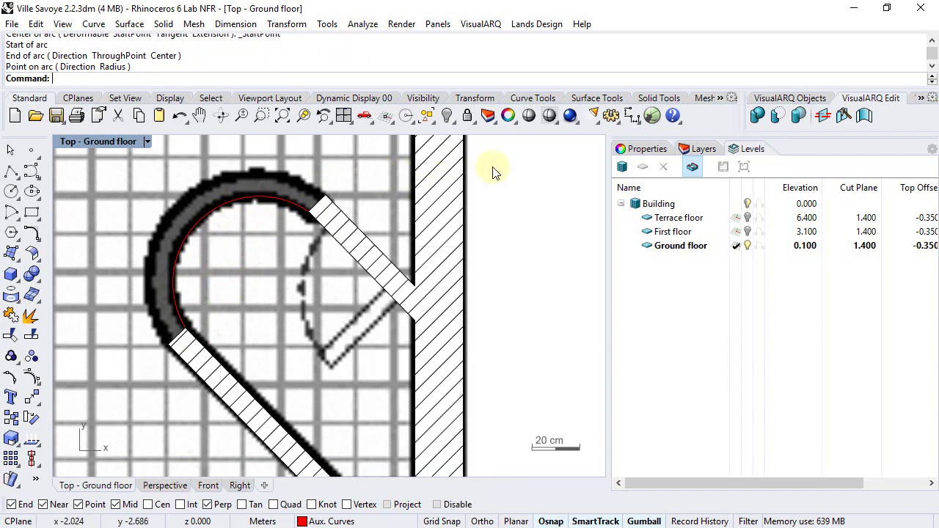
# Create a wall from the new arc curve using the Generic 100mm style
pyautogui.moveTo(739, 107); pyautogui.dragTo(603, 110)
pyautogui.click(630, 119)
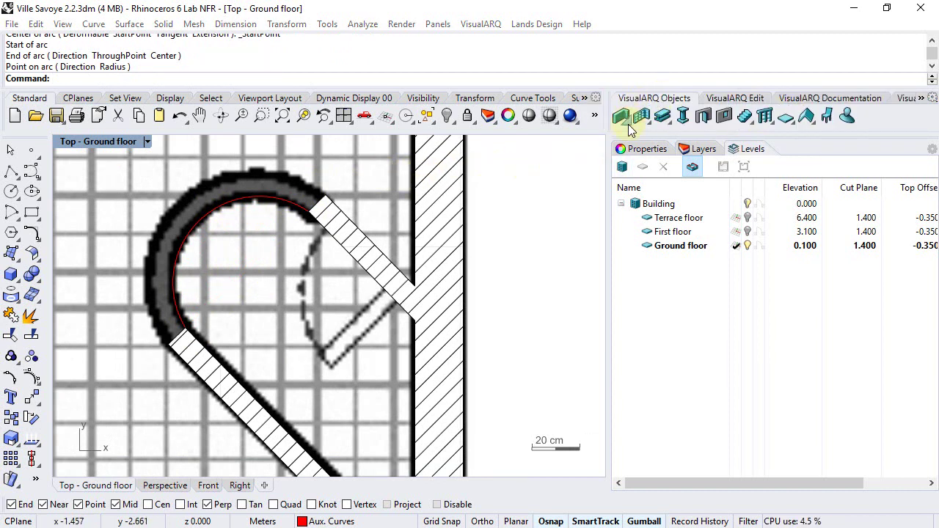
pyautogui.click(642, 166)
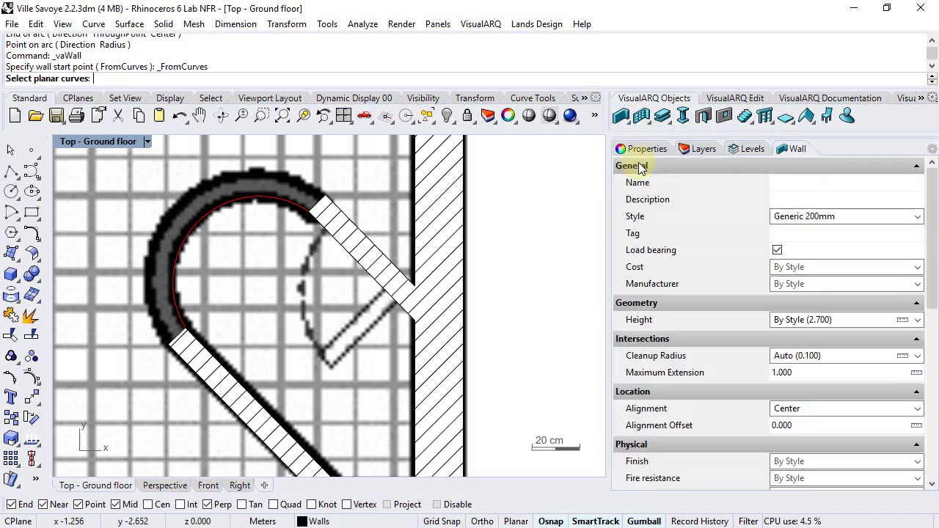
pyautogui.click(920, 219)
pyautogui.click(836, 252)
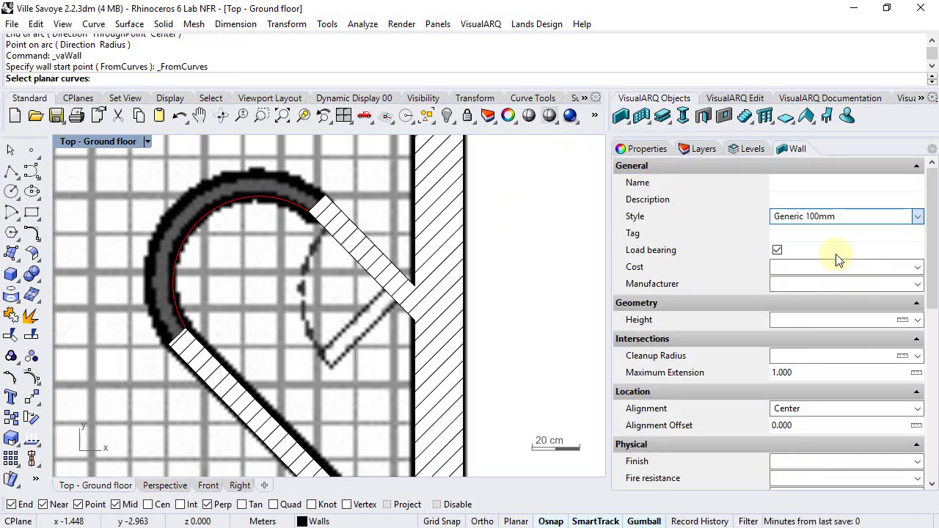
pyautogui.click(253, 205)
pyautogui.press('Return')
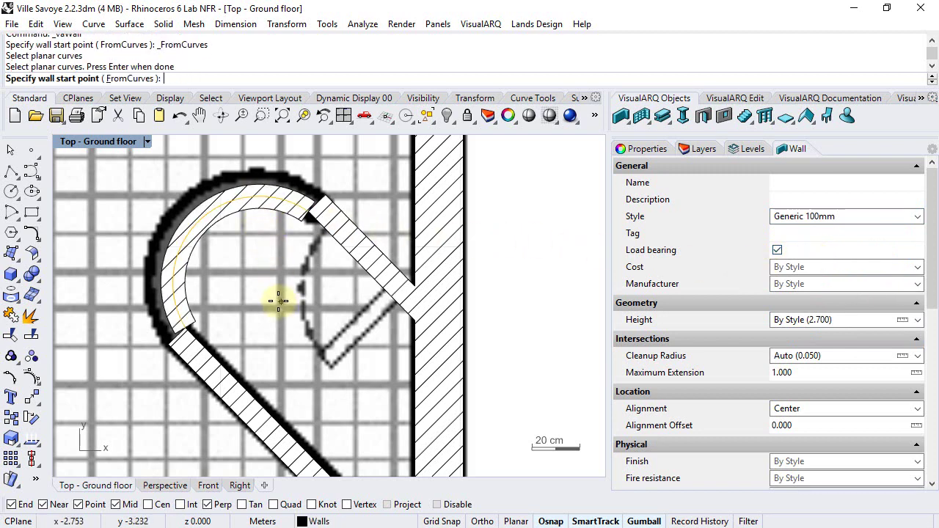
# Set the alignment of the small curved wall to Right so it follows the plan bitmap
pyautogui.click(245, 216)
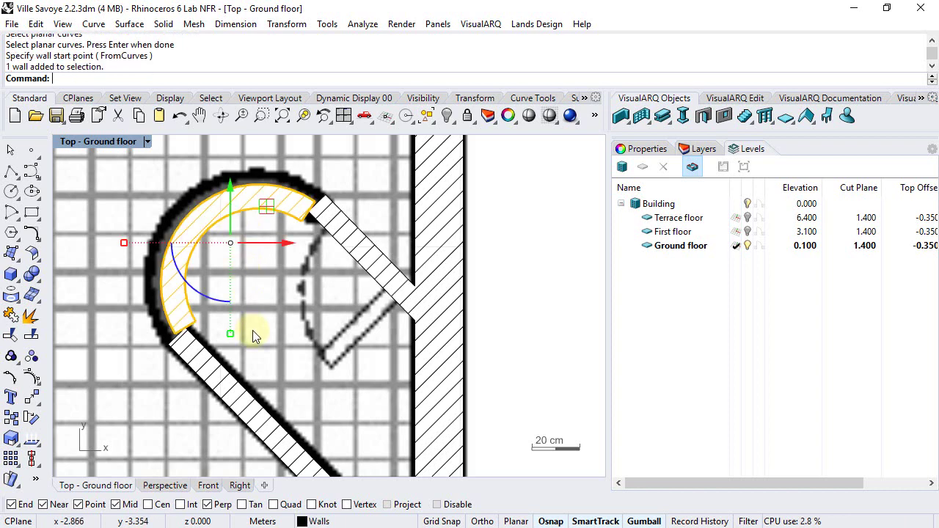
pyautogui.click(646, 149)
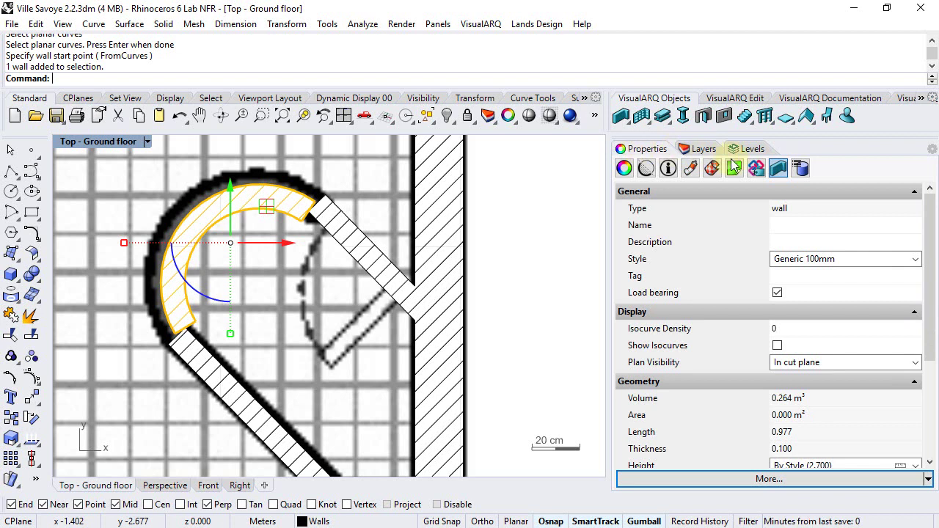
pyautogui.click(777, 170)
pyautogui.scroll(-3, 844, 315)
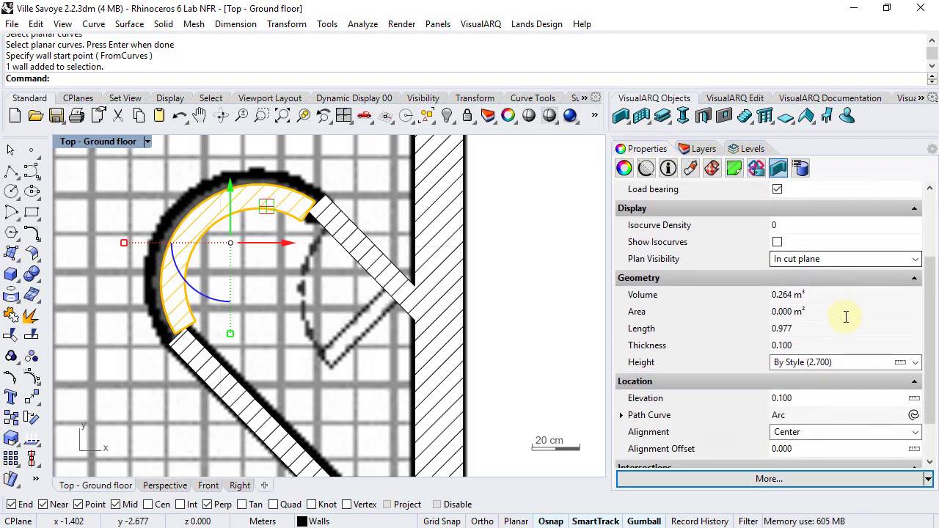
pyautogui.scroll(-2, 846, 316)
pyautogui.click(915, 379)
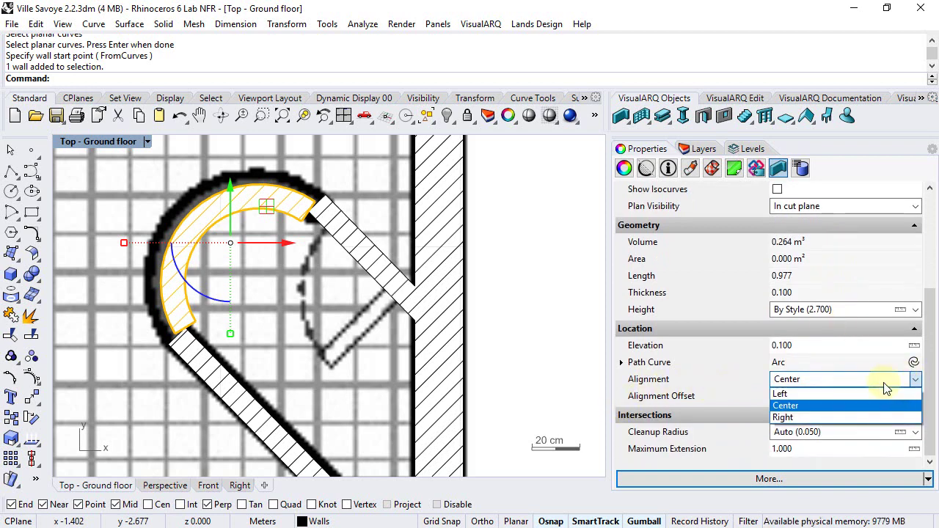
pyautogui.click(814, 389)
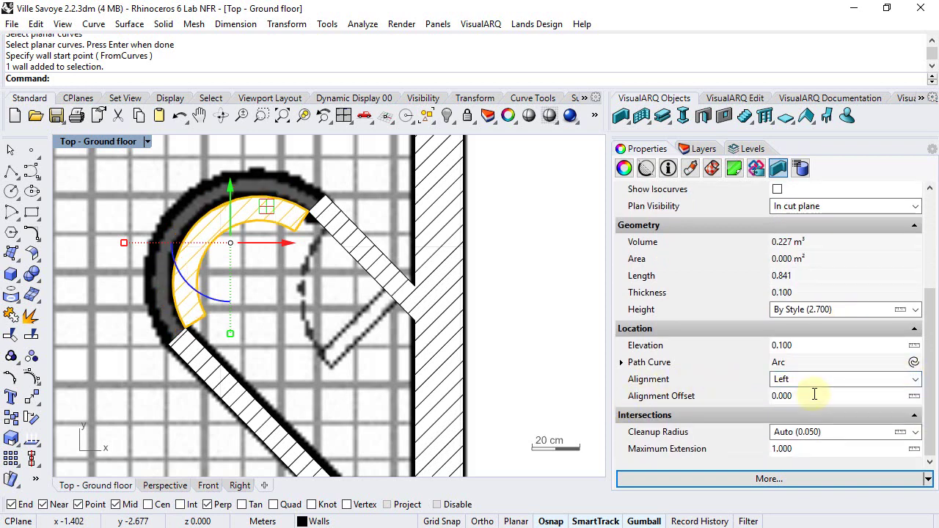
pyautogui.click(914, 380)
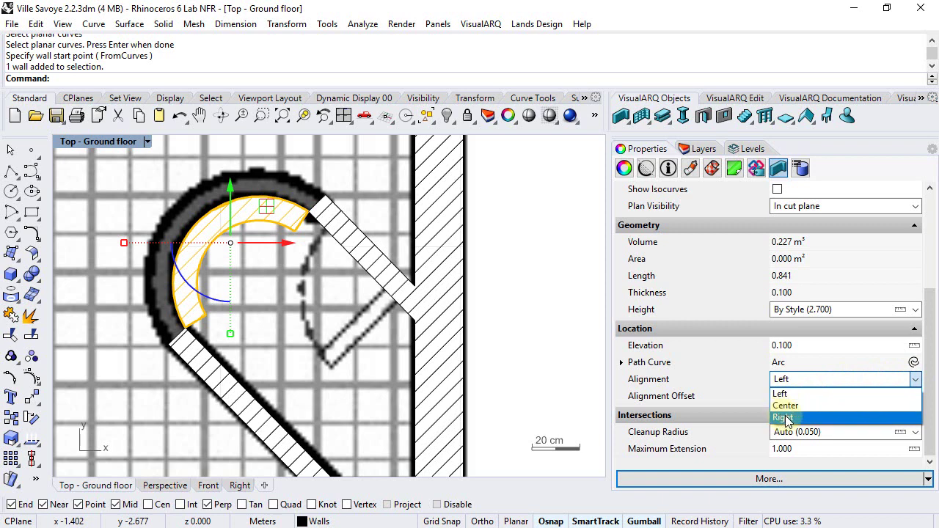
pyautogui.click(784, 417)
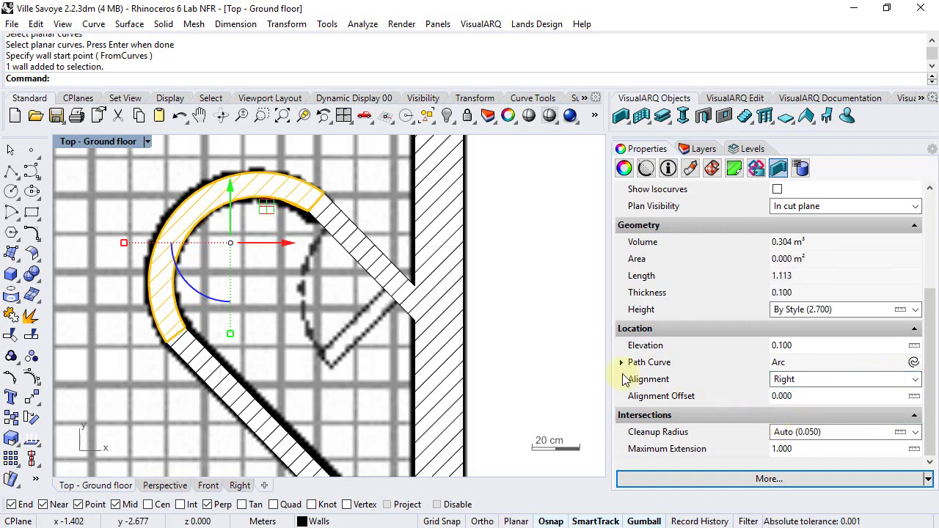
pyautogui.click(532, 326)
# Fillet the corner between the long horizontal interior wall and the diagonal wall with radius 1.000 and Join set to No
pyautogui.scroll(-8, 267, 253)
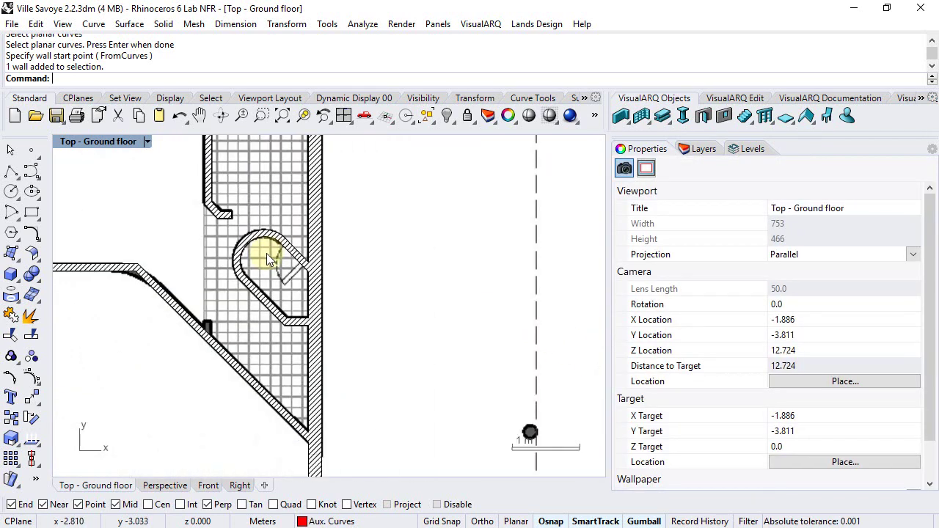
pyautogui.scroll(-2, 263, 265)
pyautogui.moveTo(264, 265); pyautogui.dragTo(405, 272, button='right')
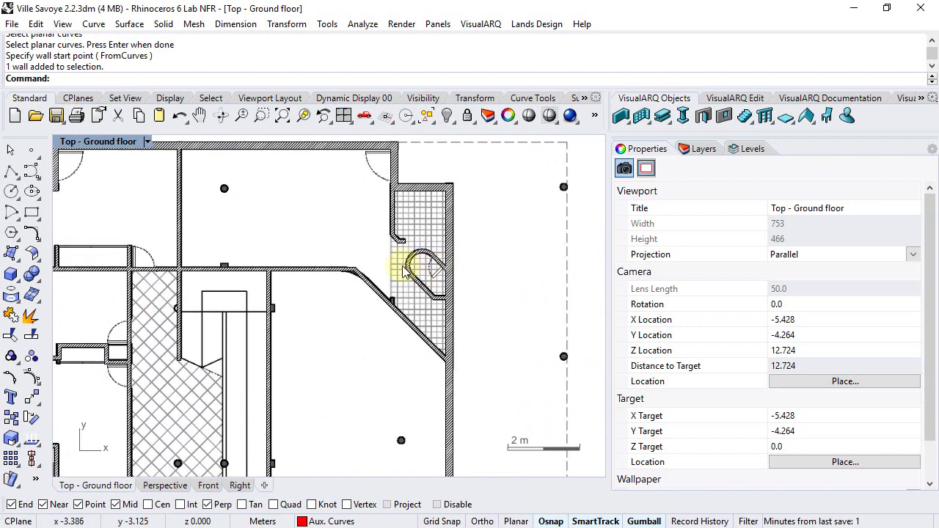
pyautogui.scroll(10, 400, 273)
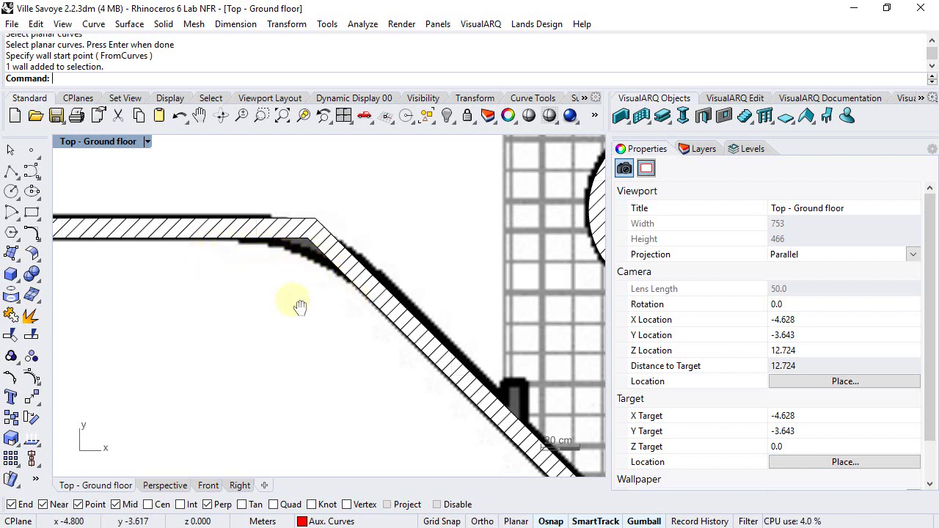
pyautogui.moveTo(299, 307); pyautogui.dragTo(265, 285, button='right')
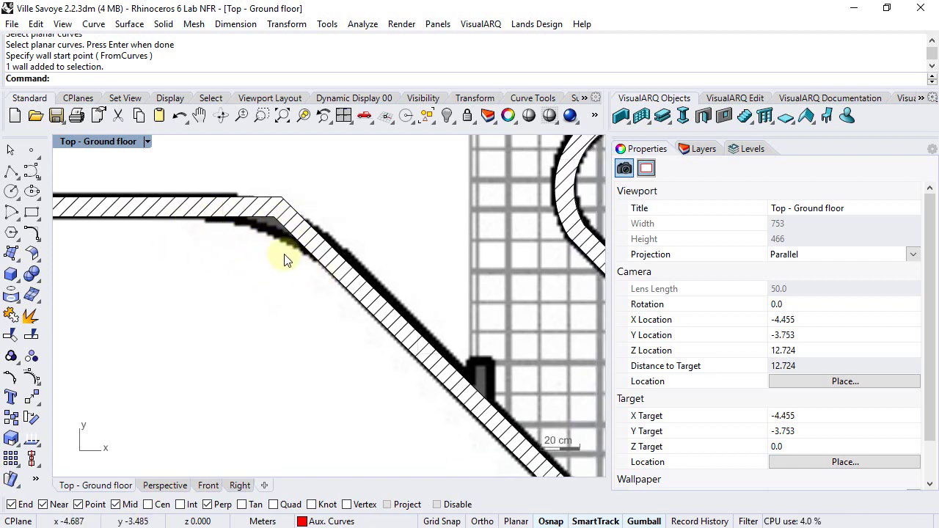
pyautogui.click(731, 100)
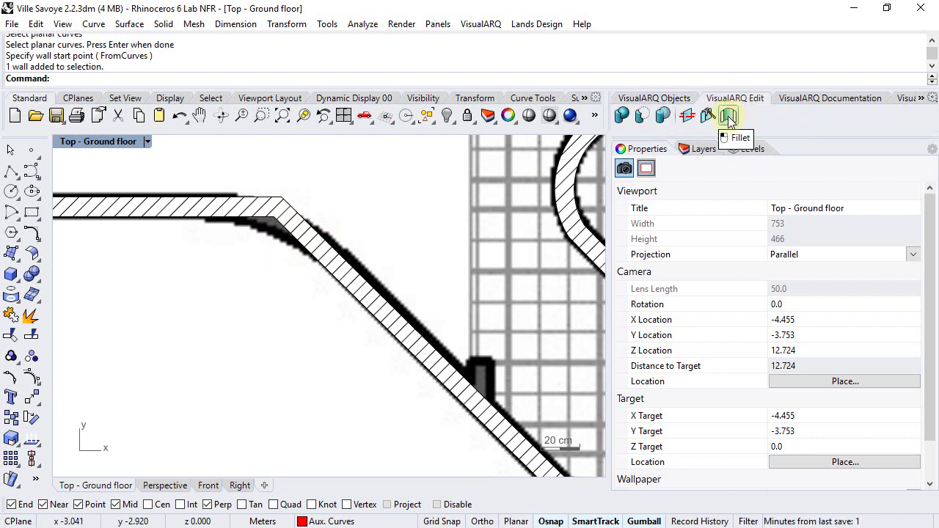
pyautogui.click(728, 116)
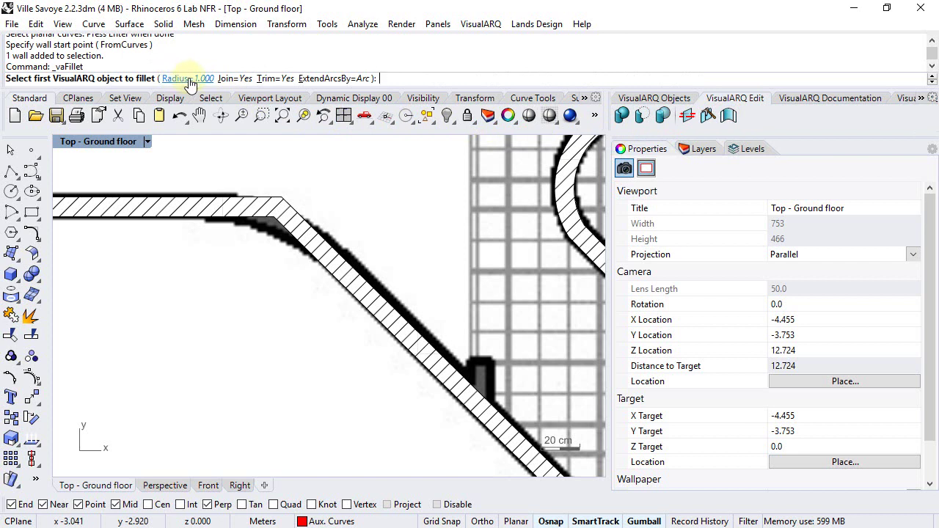
pyautogui.click(233, 78)
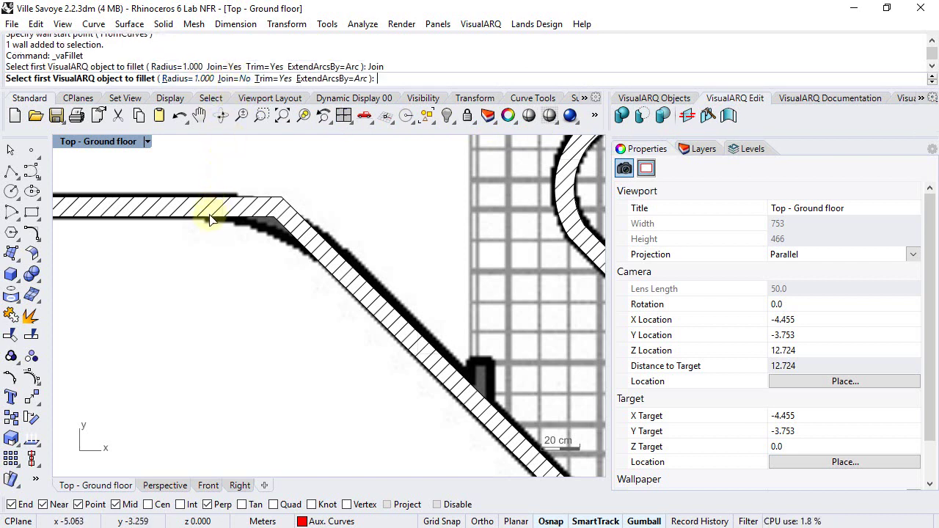
pyautogui.click(182, 221)
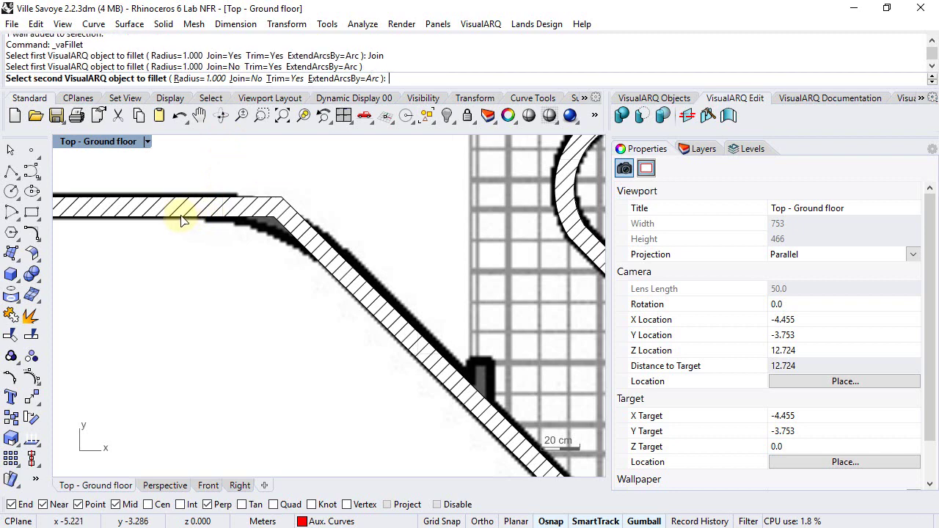
pyautogui.click(375, 303)
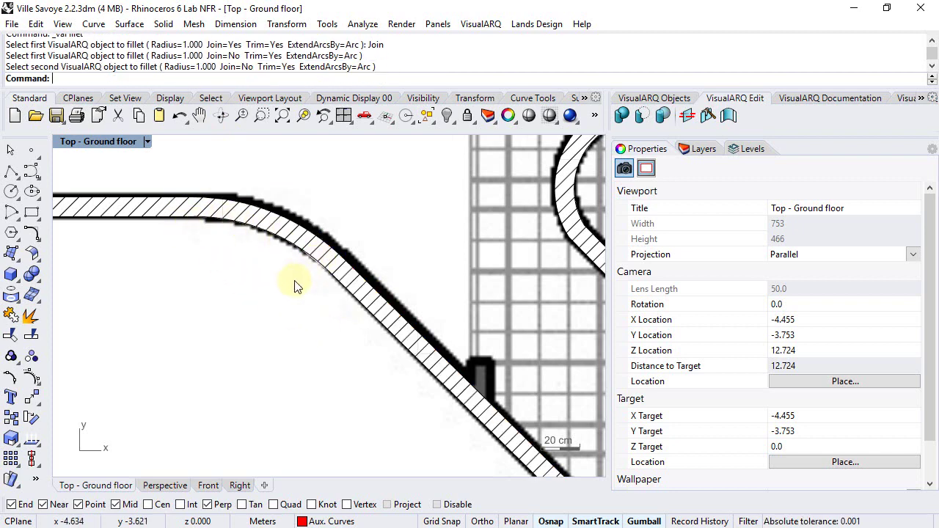
# Turn on the control points of the short vertical wall at the first jog in the partition between the two small rooms
pyautogui.scroll(-4, 294, 287)
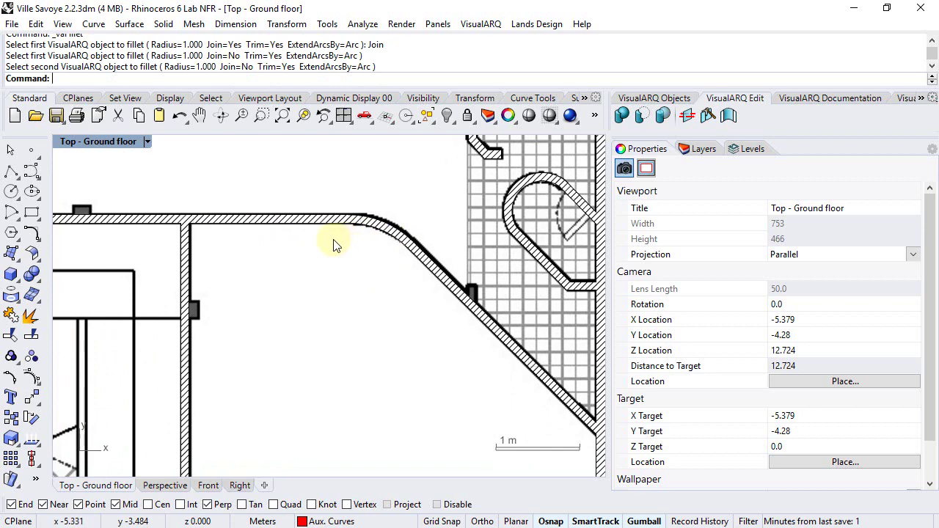
pyautogui.scroll(-1, 334, 244)
pyautogui.scroll(-8, 331, 240)
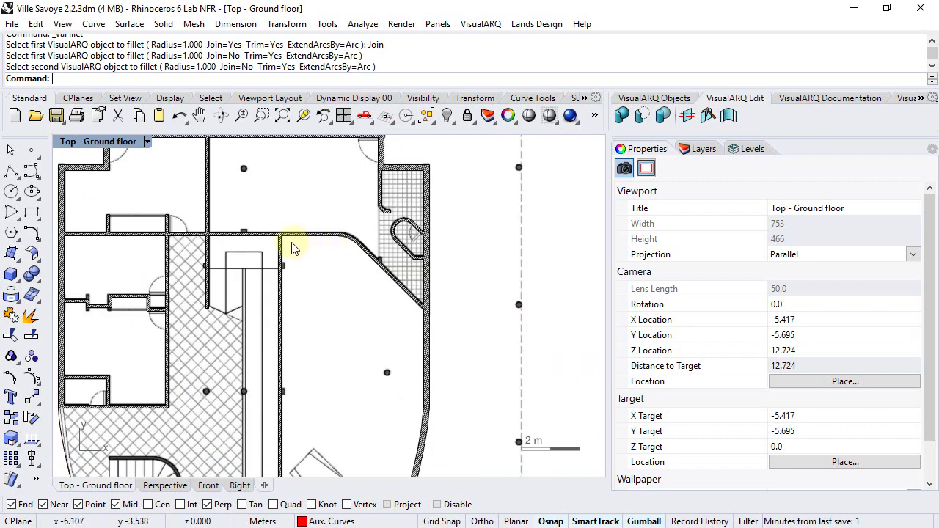
pyautogui.moveTo(236, 244); pyautogui.dragTo(360, 240, button='right')
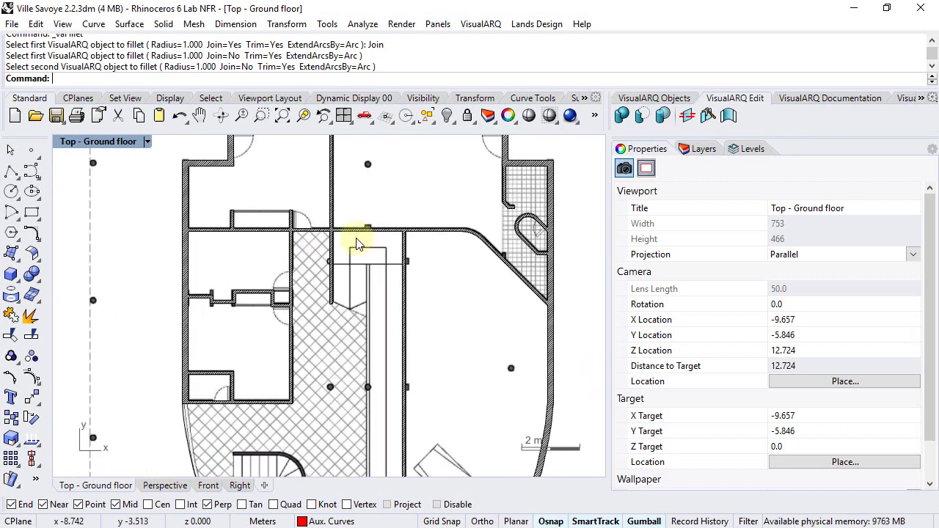
pyautogui.scroll(6, 198, 302)
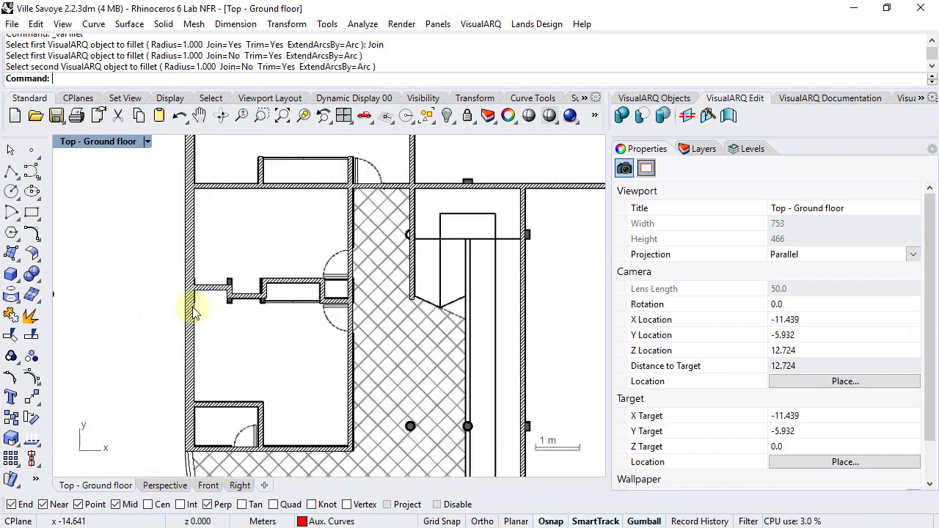
pyautogui.scroll(2, 213, 303)
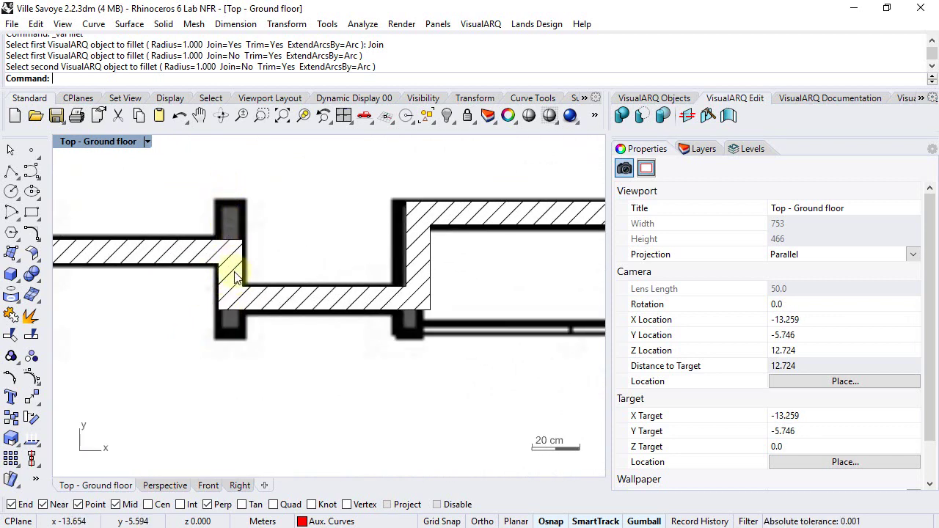
pyautogui.click(243, 280)
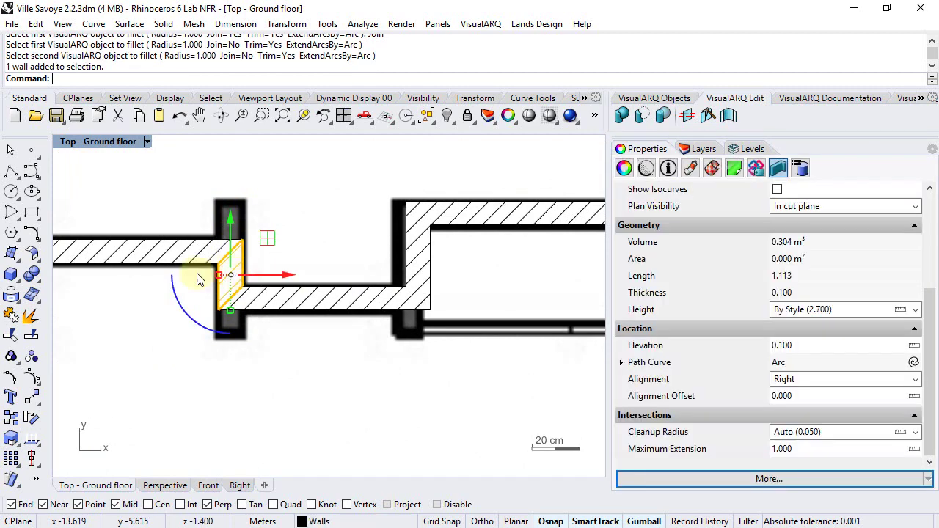
pyautogui.click(32, 376)
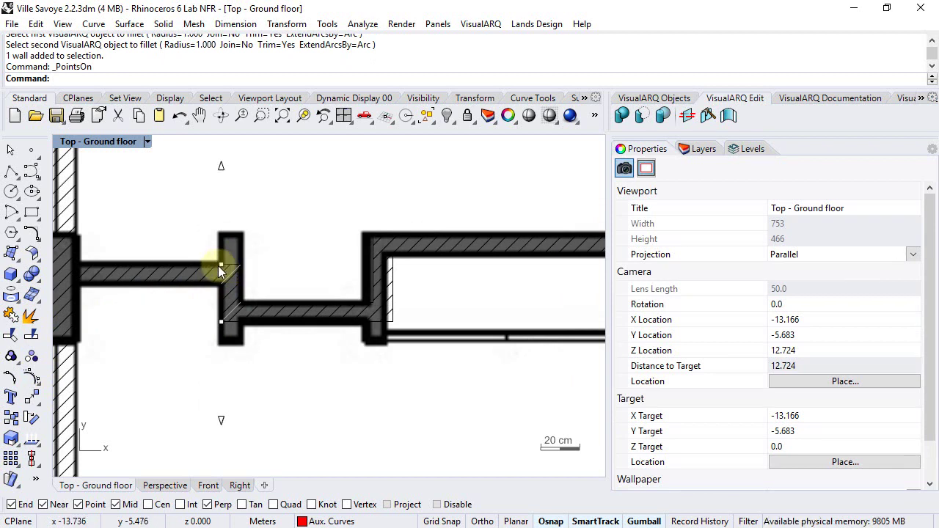
# Try moving the upper path control point of the short vertical wall diagonally away, and undo the move
pyautogui.moveTo(221, 266); pyautogui.dragTo(259, 206)
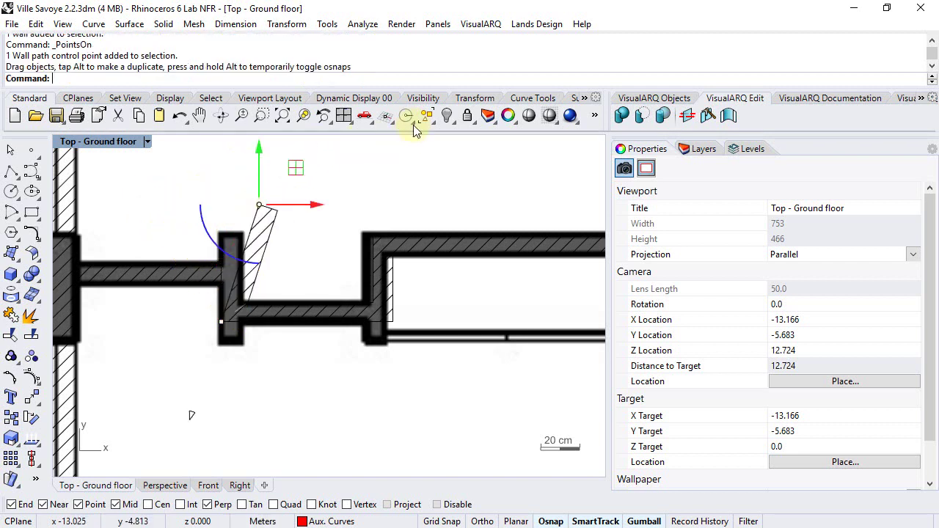
pyautogui.click(180, 116)
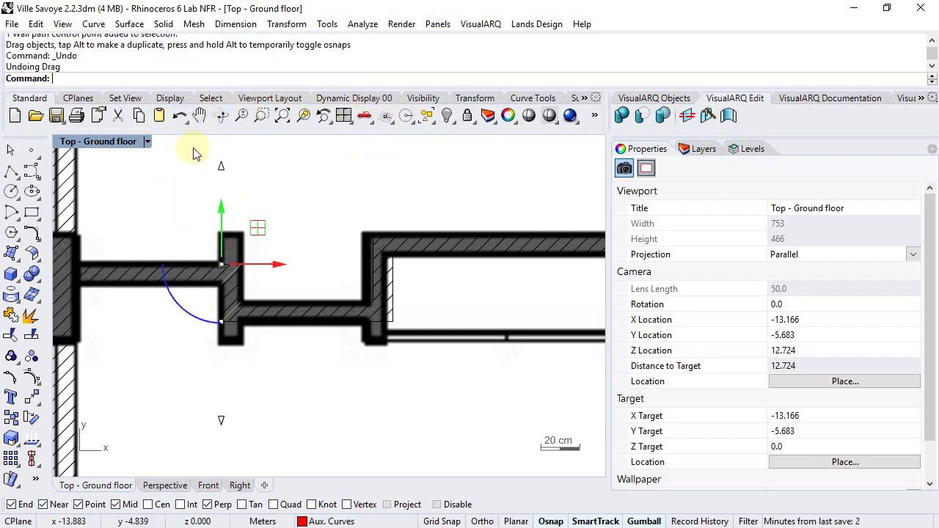
# Extend the short vertical wall along its axis at both ends to match the pillar outline on the plan bitmap
pyautogui.click(222, 170)
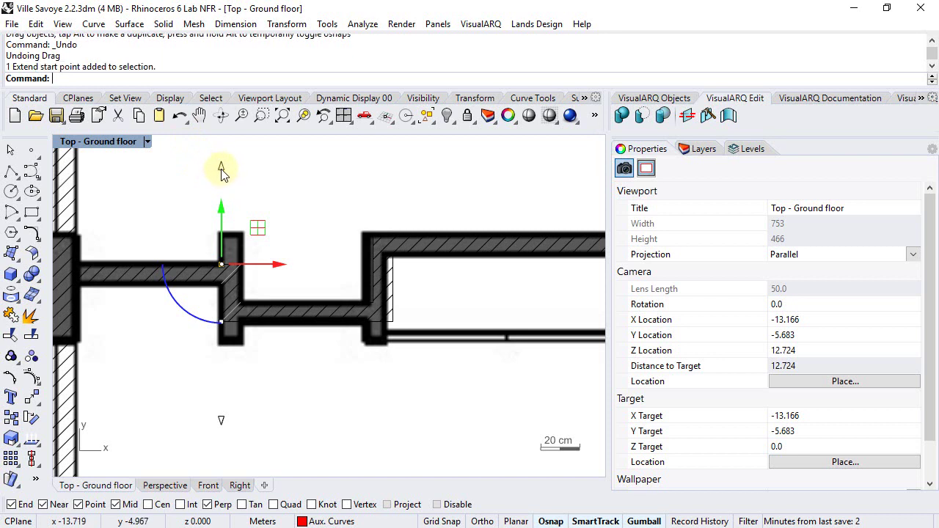
pyautogui.moveTo(222, 170); pyautogui.dragTo(260, 231)
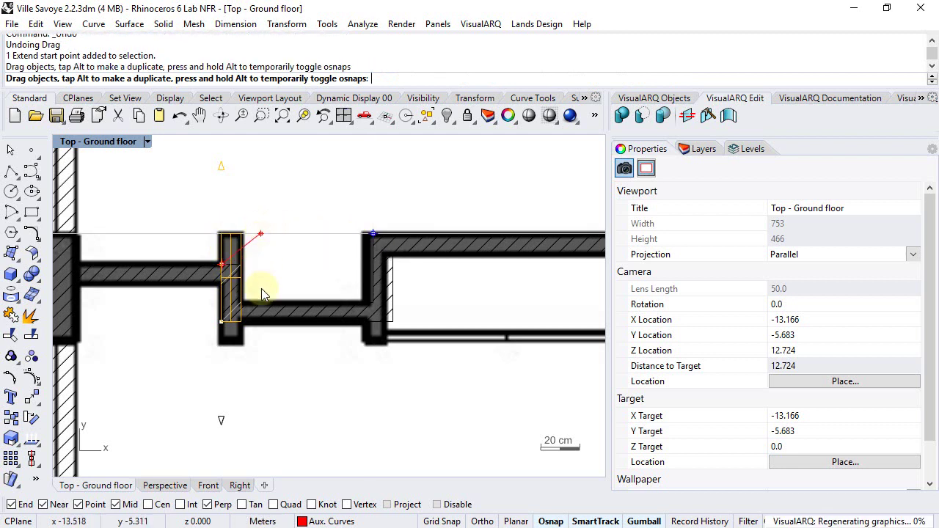
pyautogui.click(224, 422)
pyautogui.moveTo(218, 387); pyautogui.dragTo(225, 336)
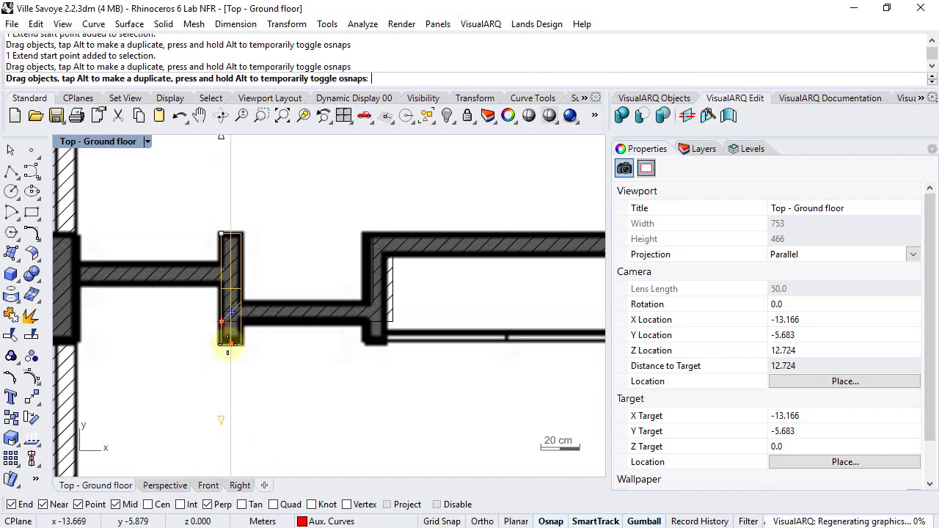
# Turn on the control points of the second short vertical wall and extend its lower end to the plan outline
pyautogui.click(393, 301)
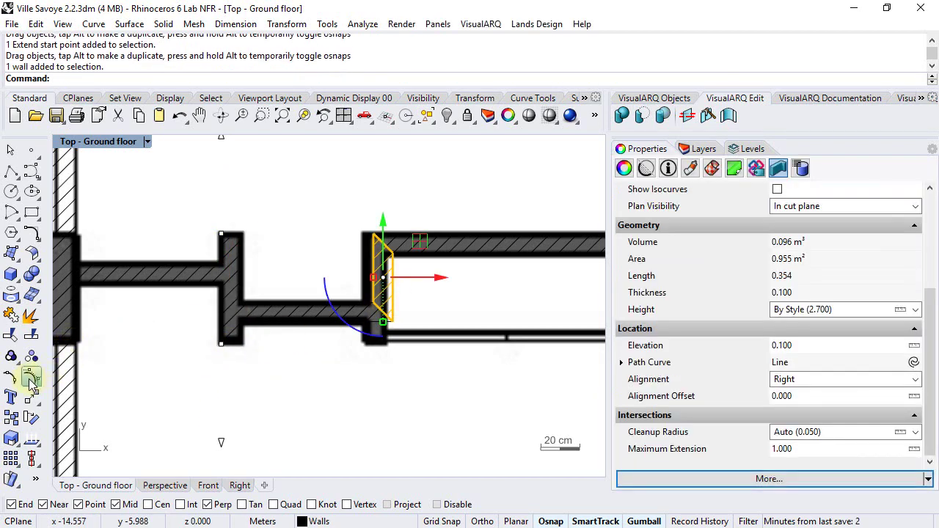
pyautogui.press('F10')
pyautogui.moveTo(394, 424); pyautogui.dragTo(348, 346)
# Turn on the control points of the curved exterior wall beside the parked car
pyautogui.scroll(-3, 287, 330)
pyautogui.scroll(-6, 287, 330)
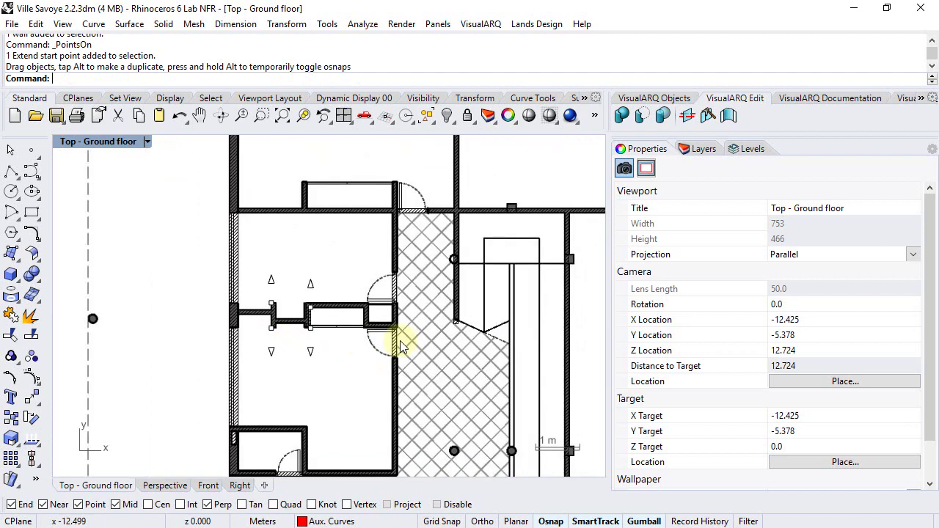
pyautogui.moveTo(445, 341); pyautogui.dragTo(271, 276, button='right')
pyautogui.moveTo(415, 302); pyautogui.dragTo(262, 257, button='right')
pyautogui.moveTo(416, 358); pyautogui.dragTo(399, 194, button='right')
pyautogui.scroll(6, 408, 330)
pyautogui.click(407, 333)
pyautogui.scroll(-5, 345, 305)
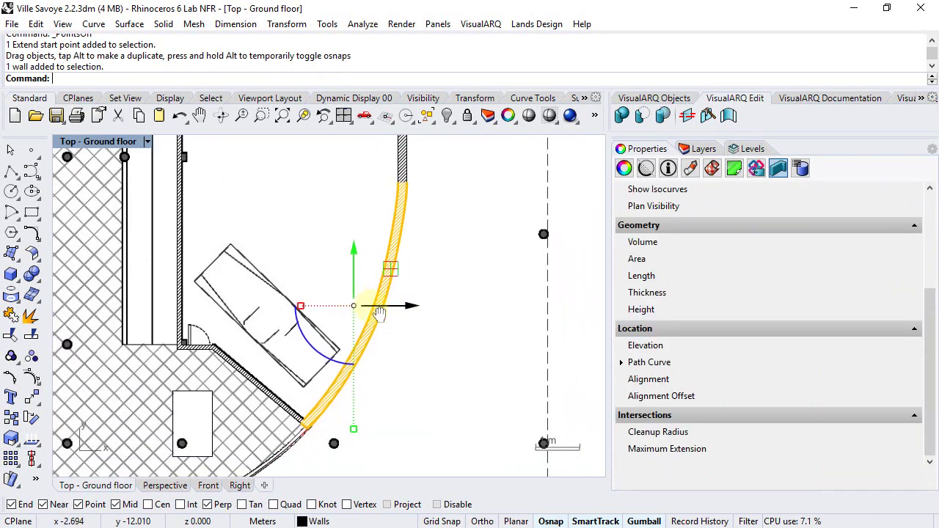
pyautogui.click(33, 377)
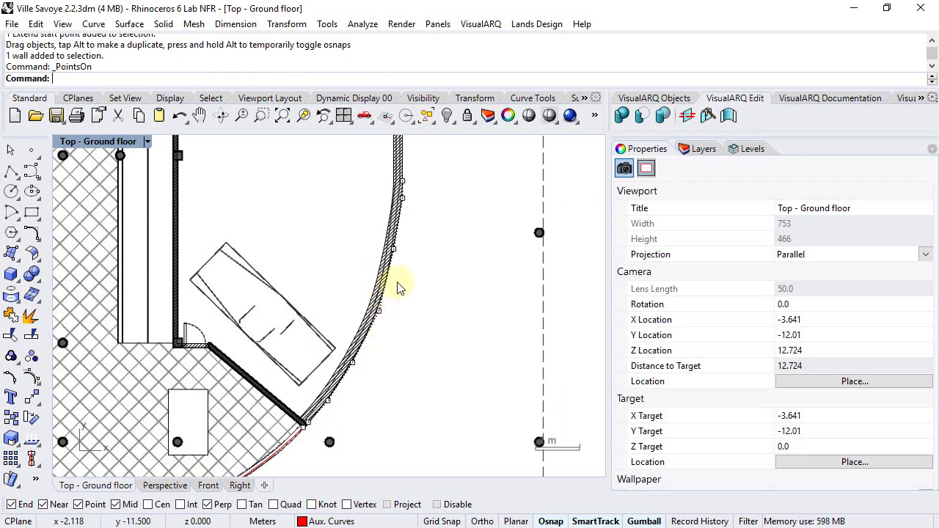
# Try pulling a path control point of the curved exterior wall outward, and undo the move
pyautogui.moveTo(394, 250); pyautogui.dragTo(465, 314)
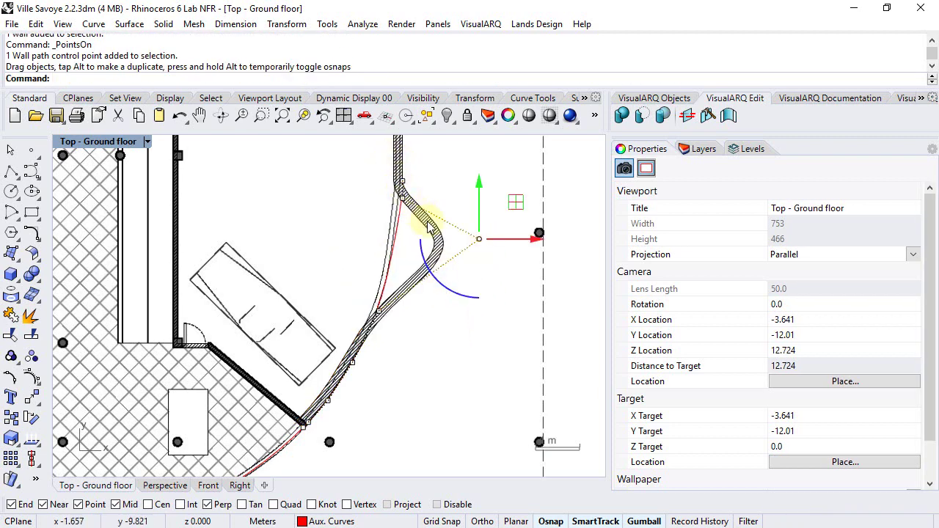
pyautogui.moveTo(438, 236); pyautogui.dragTo(420, 271, button='right')
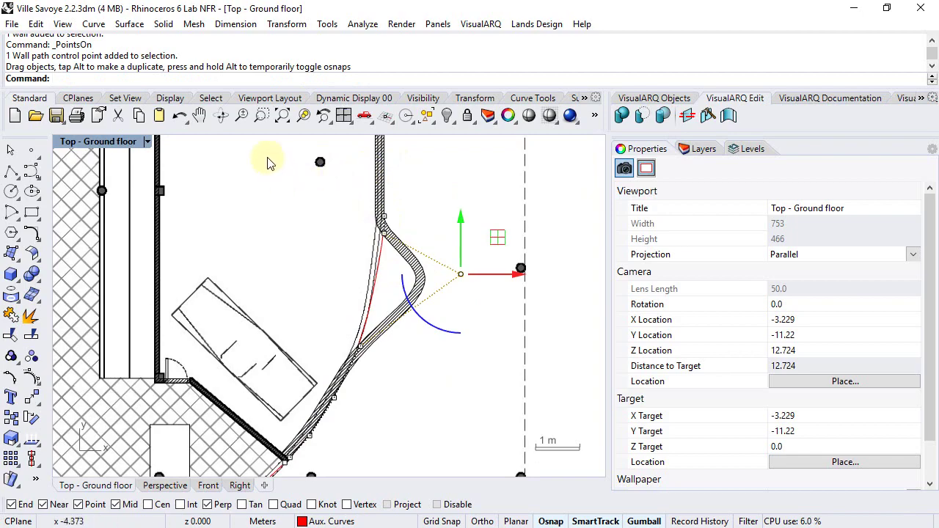
pyautogui.click(180, 116)
pyautogui.scroll(-6, 294, 256)
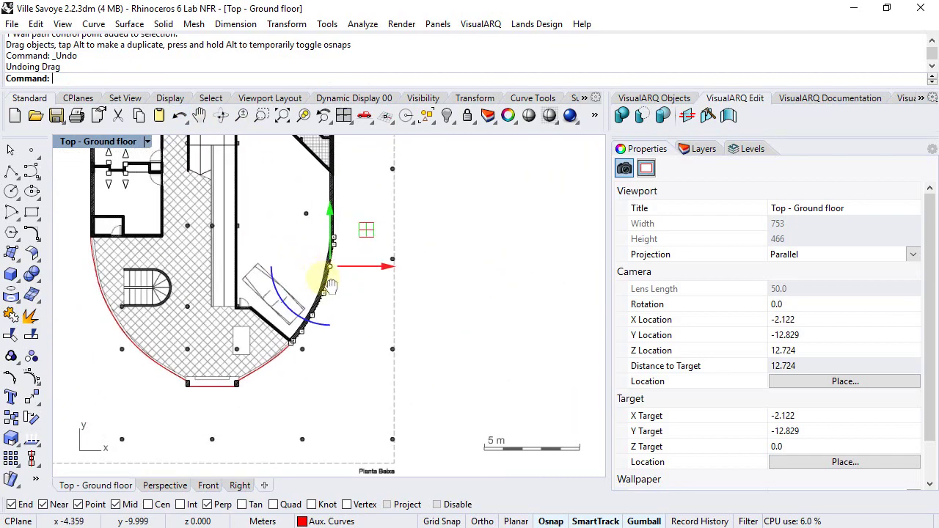